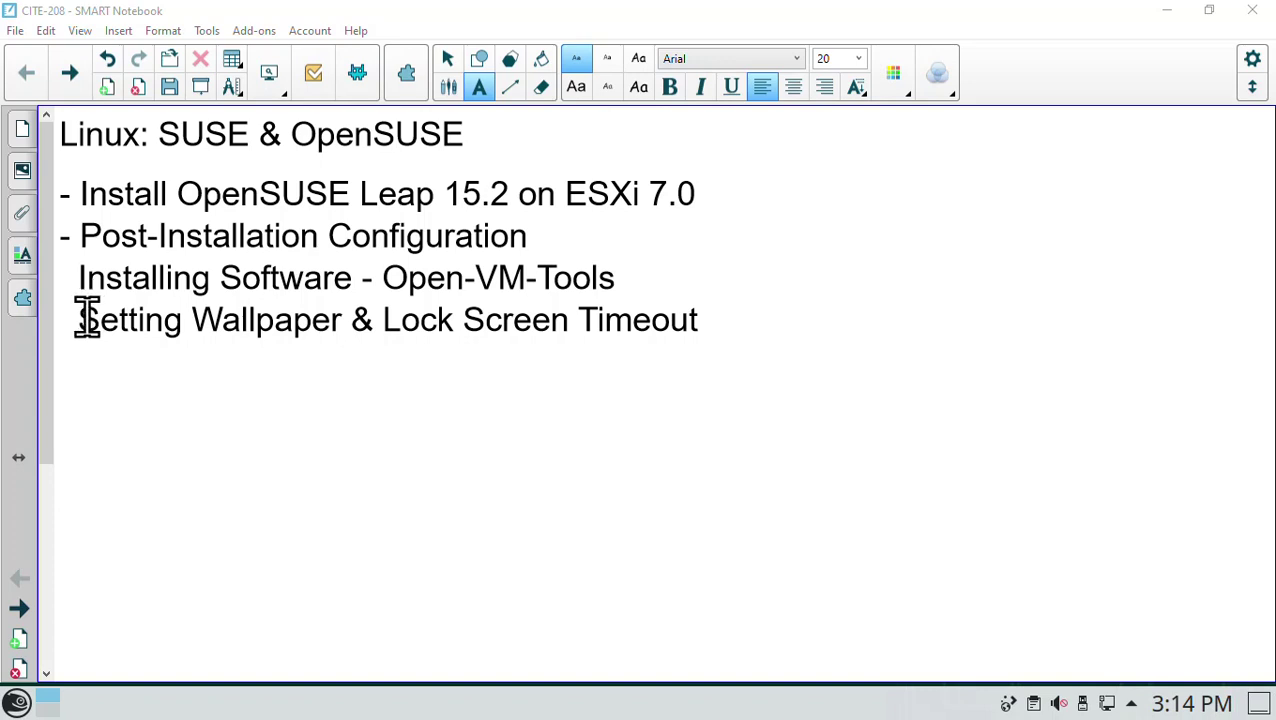
# - Highlight 'Setting Wallpaper' in the text box on the SMART Notebook slide
pyautogui.moveTo(85, 319); pyautogui.dragTo(345, 318)
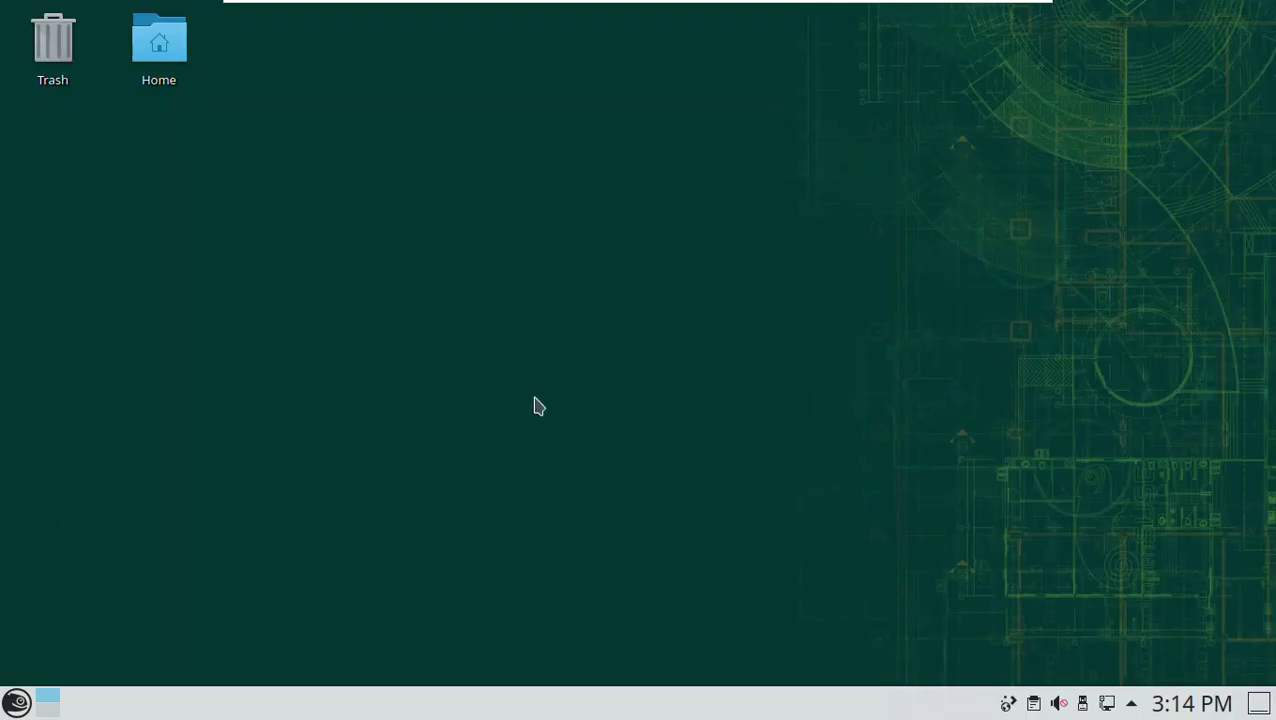
pyautogui.click(14, 699)
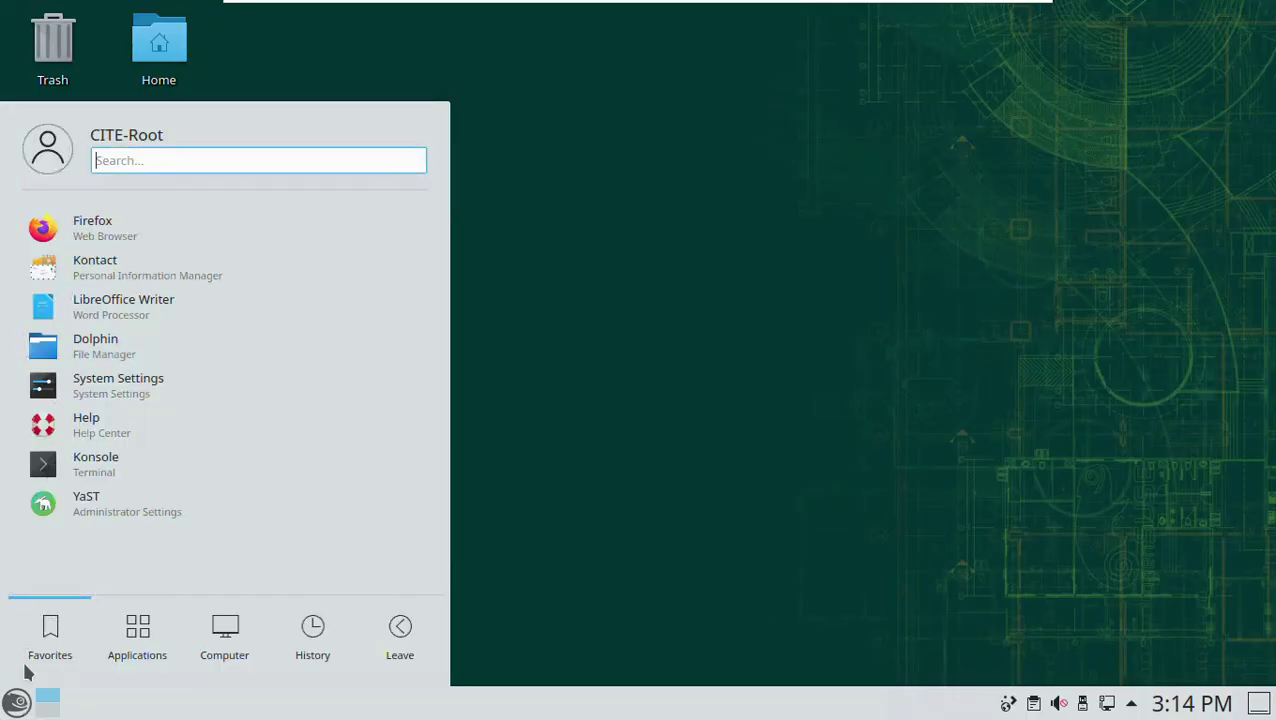
pyautogui.click(53, 507)
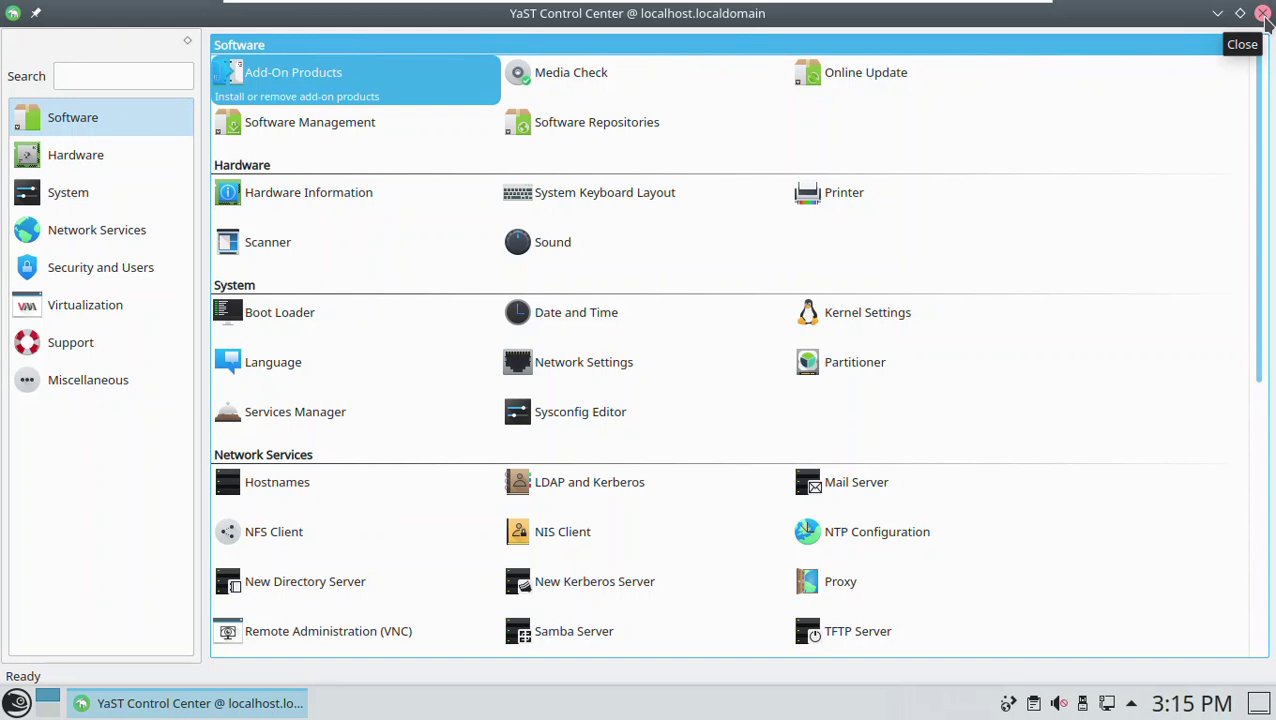
pyautogui.click(1263, 14)
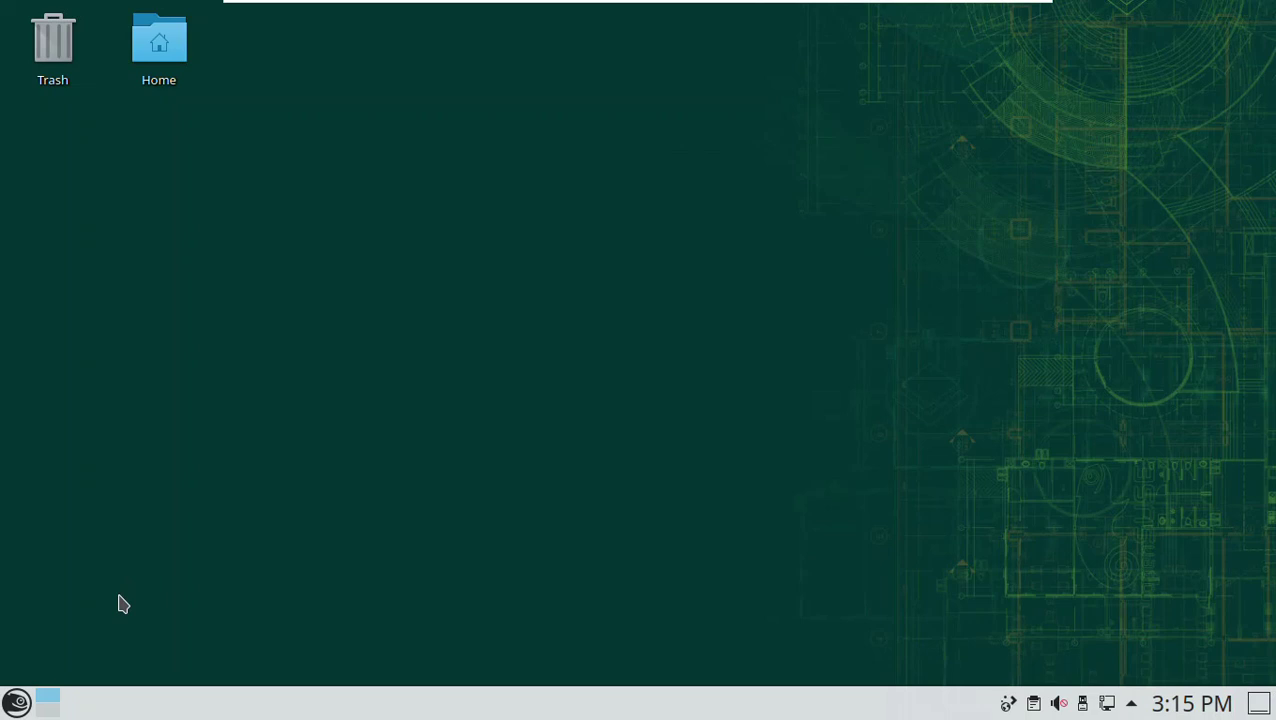
# - Open the desktop wallpaper settings through Configure Desktop... in the desktop's context menu
pyautogui.rightClick(364, 98)
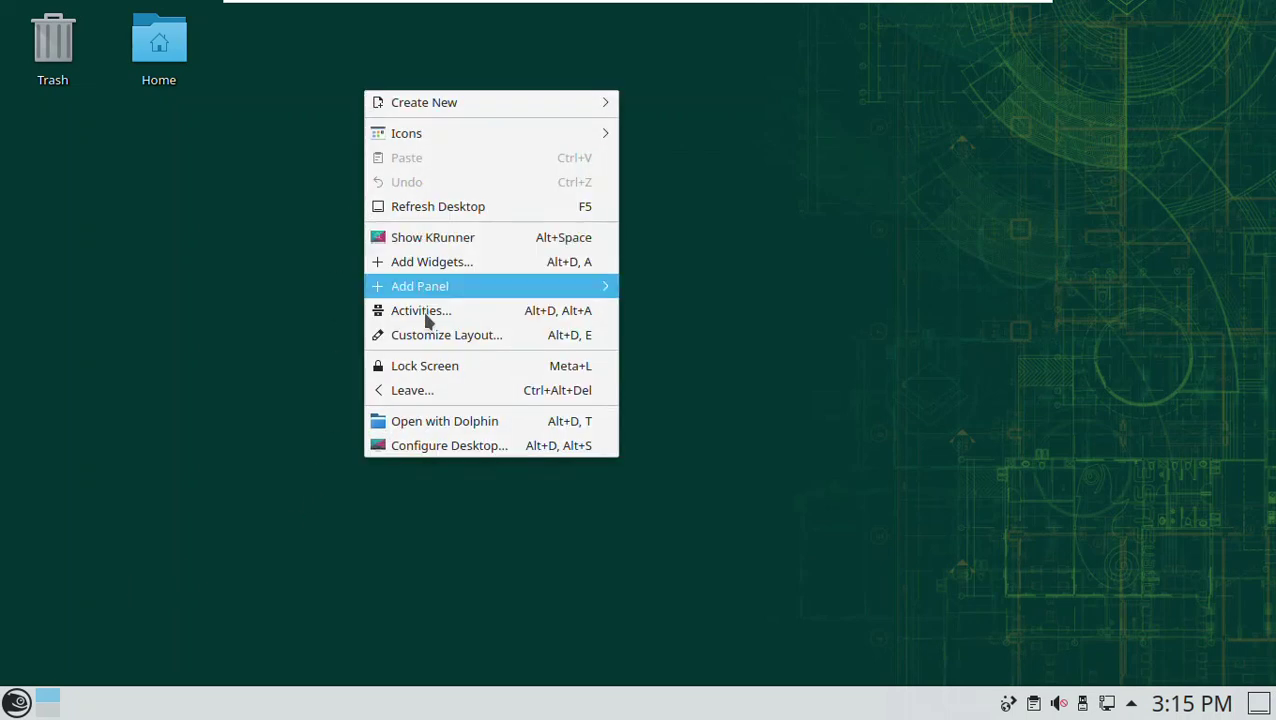
pyautogui.click(242, 174)
pyautogui.rightClick(242, 174)
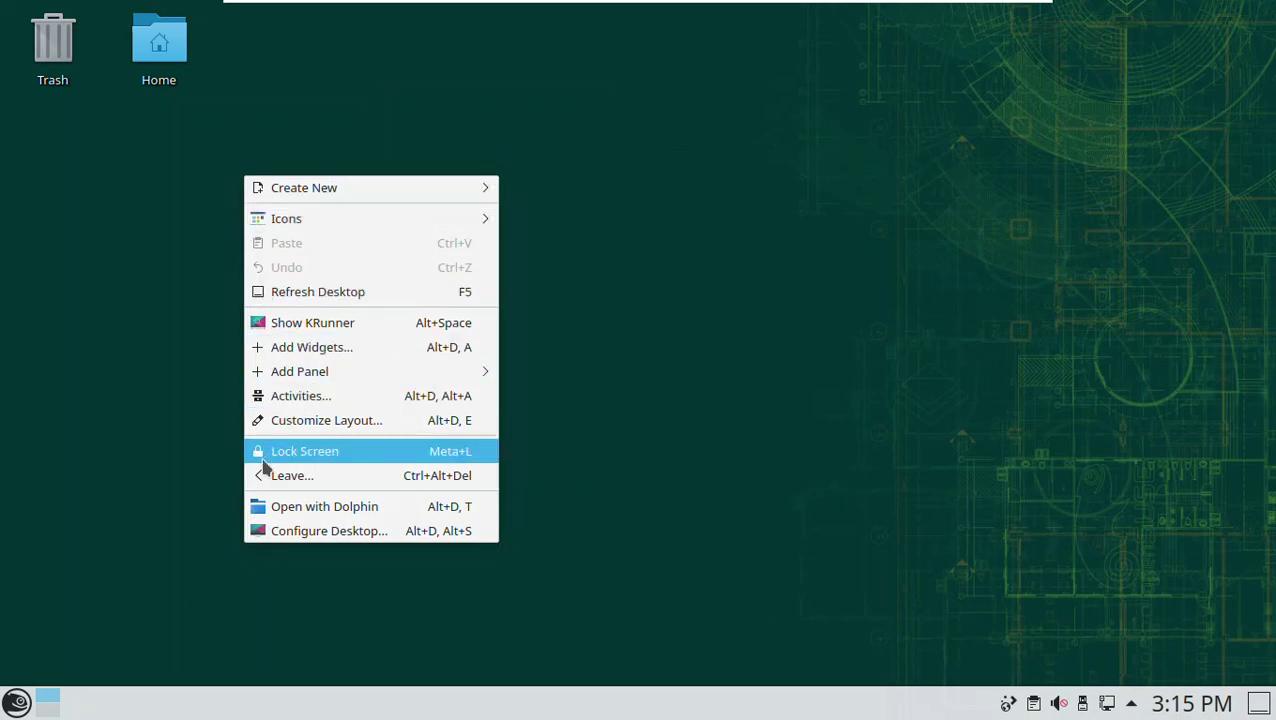
pyautogui.click(288, 536)
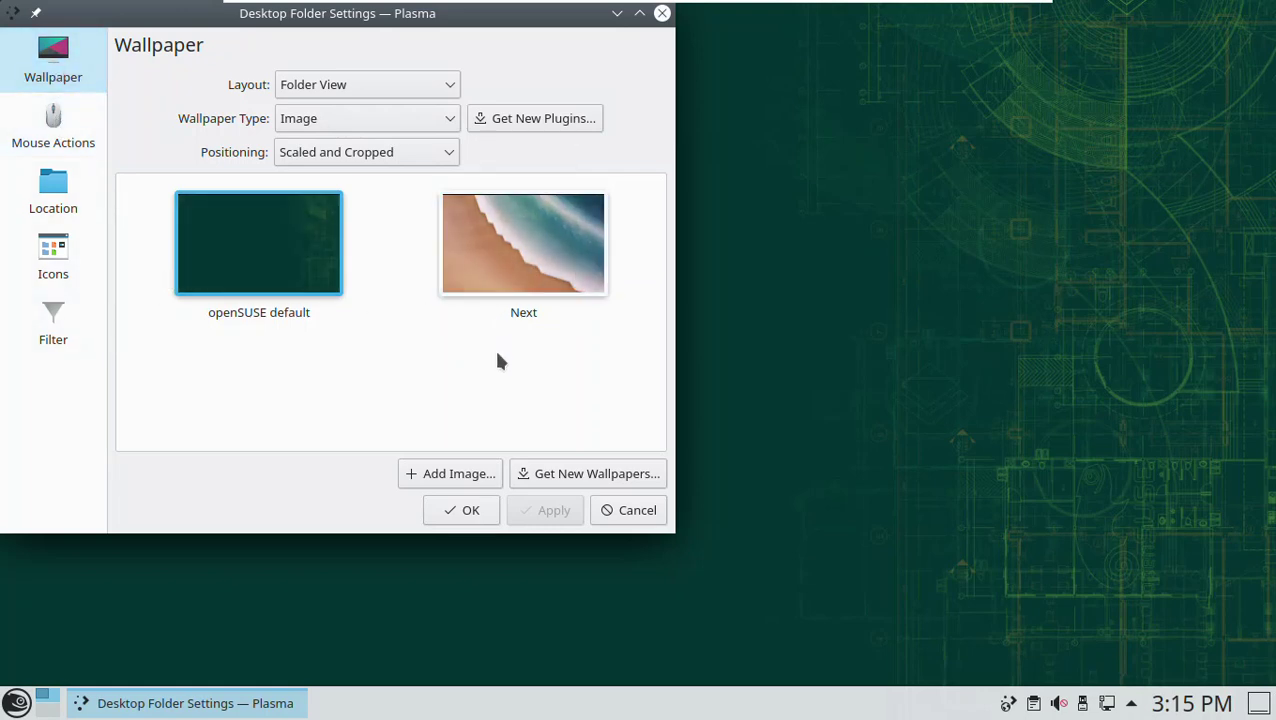
# - Set Wallpaper Type to Picture of the Day with Bing as provider, and apply
pyautogui.click(449, 120)
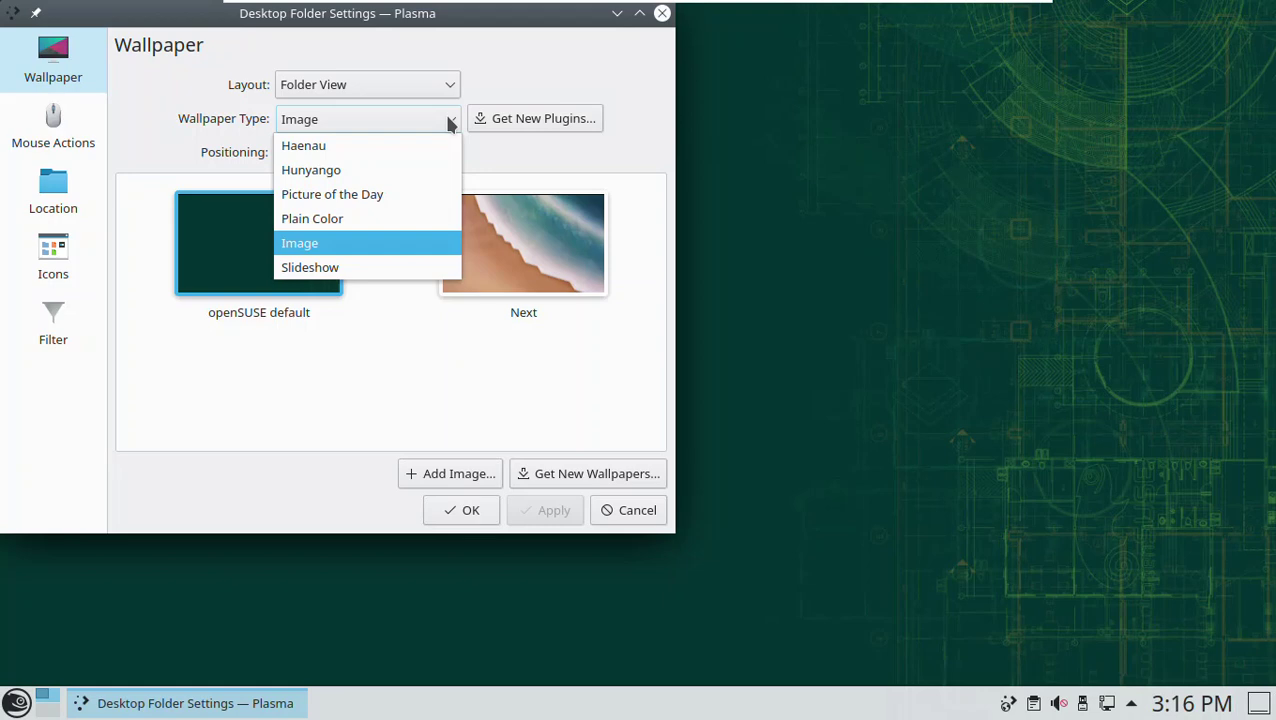
pyautogui.click(349, 201)
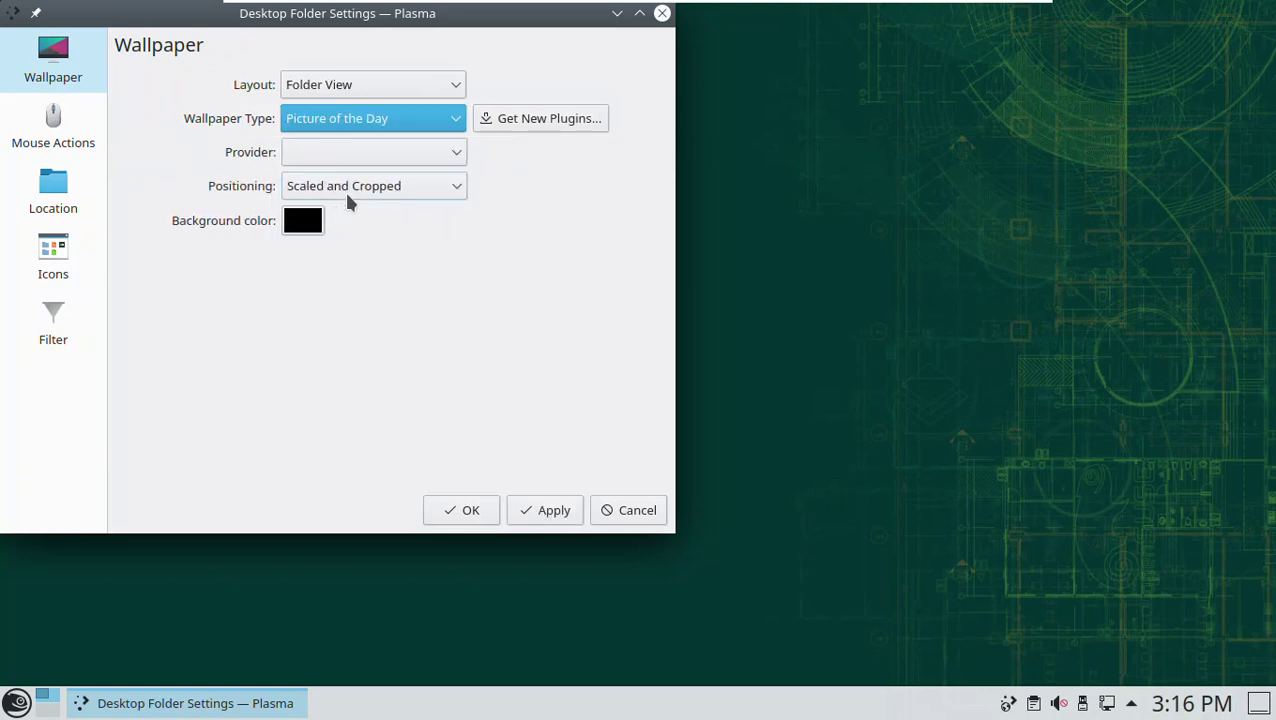
pyautogui.click(455, 122)
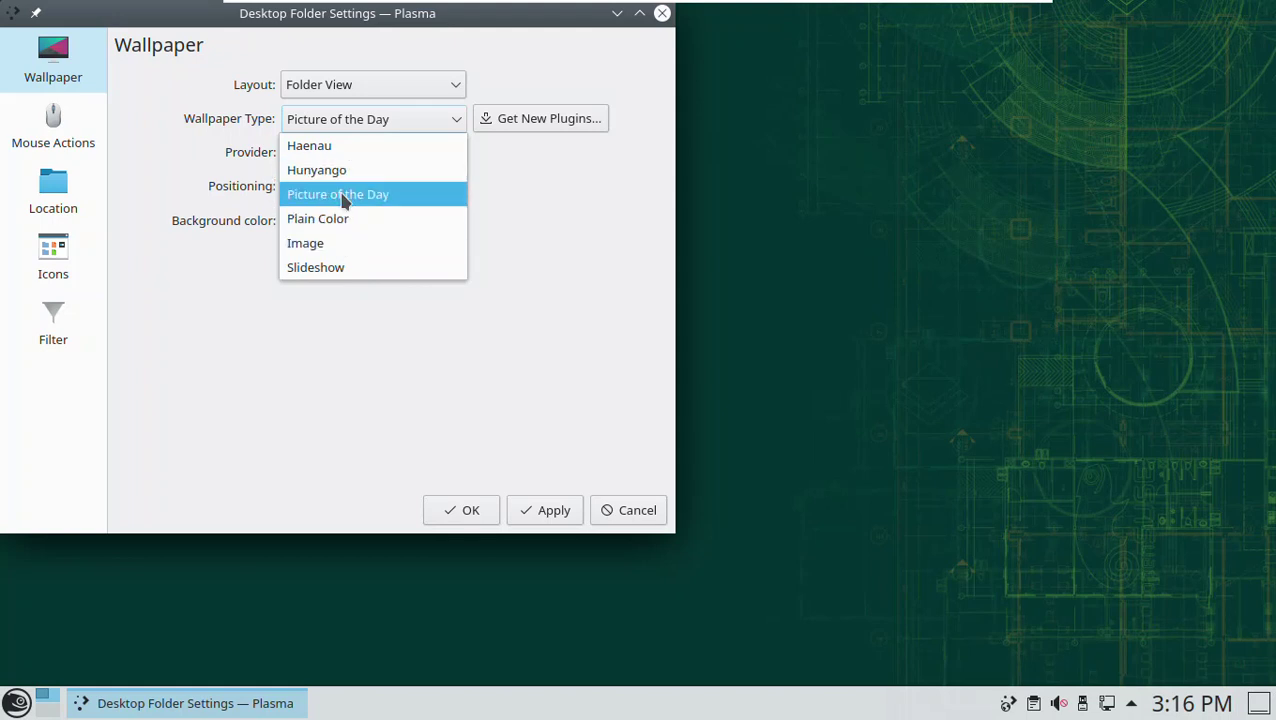
pyautogui.click(342, 195)
pyautogui.click(452, 156)
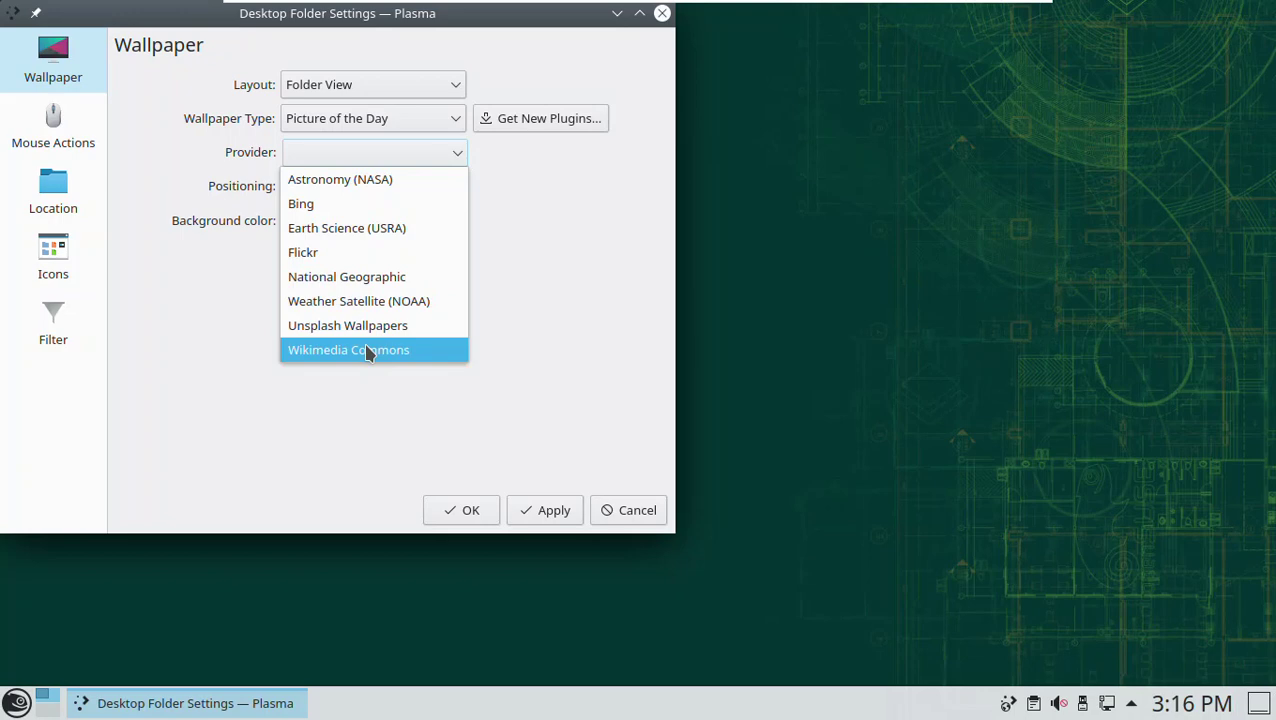
pyautogui.click(312, 205)
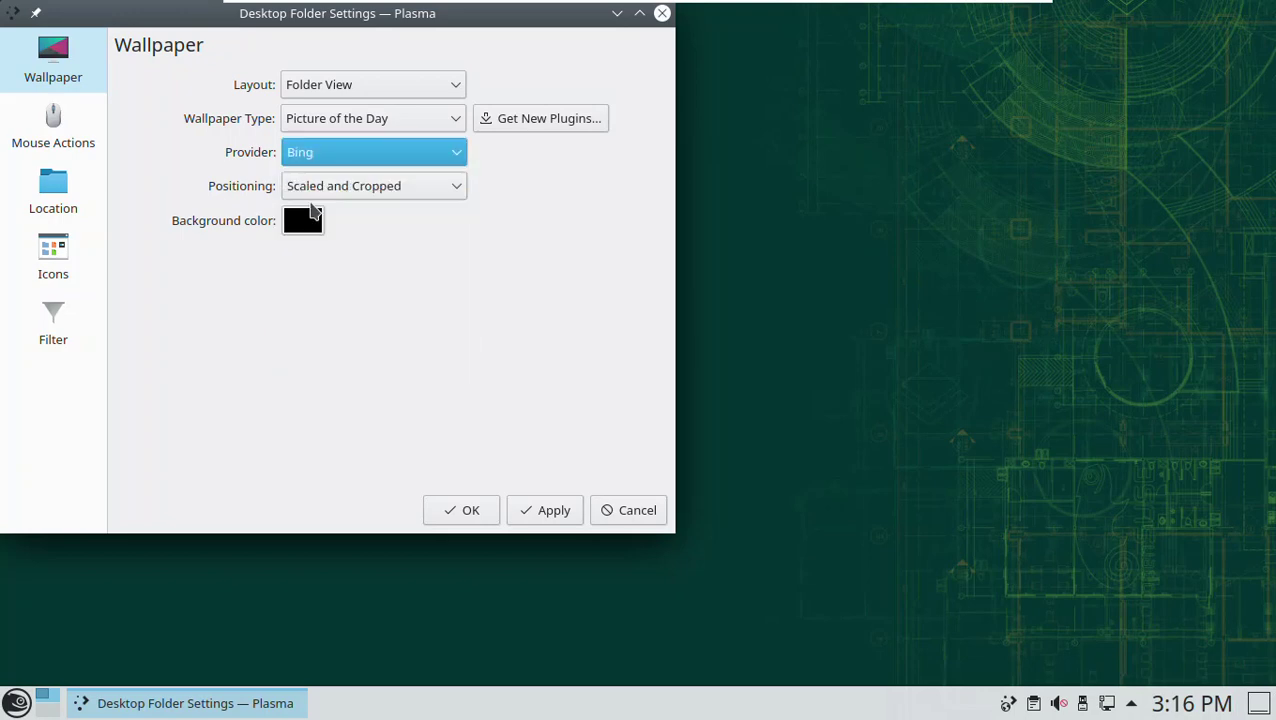
pyautogui.click(546, 513)
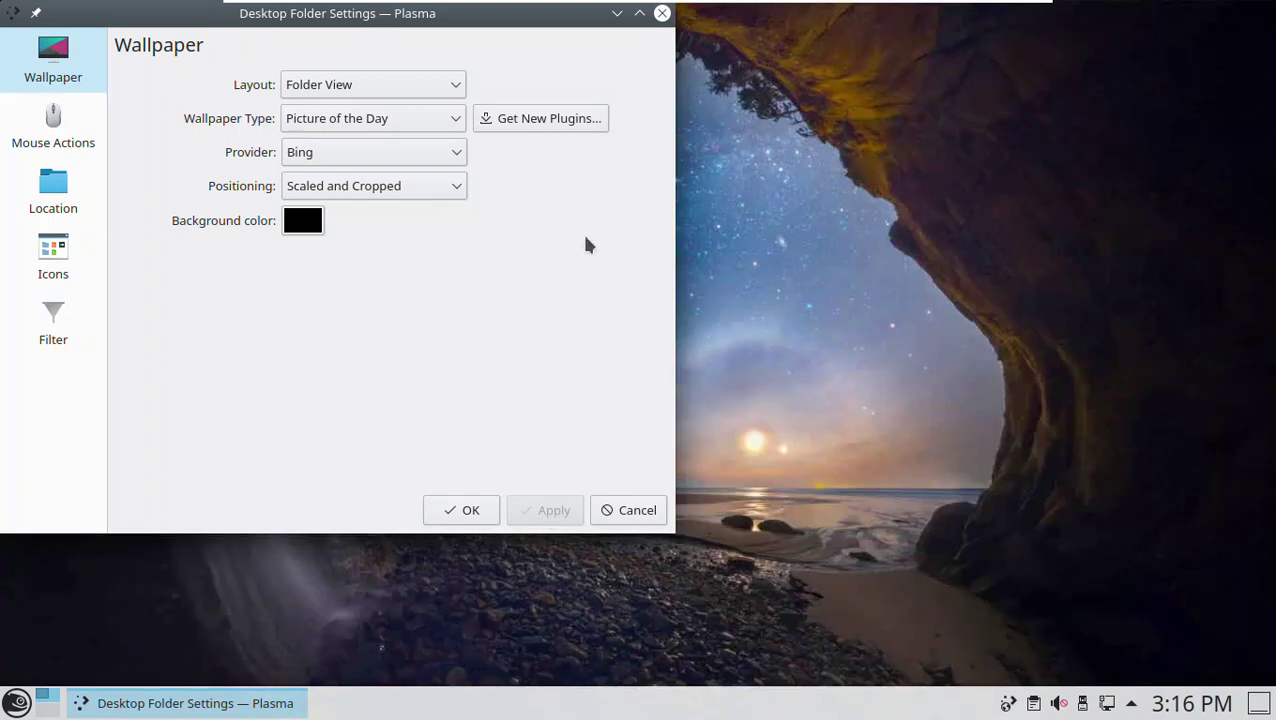
# - Minimize the wallpaper settings to view the Bing cave photo, then reopen and cancel them
pyautogui.click(617, 13)
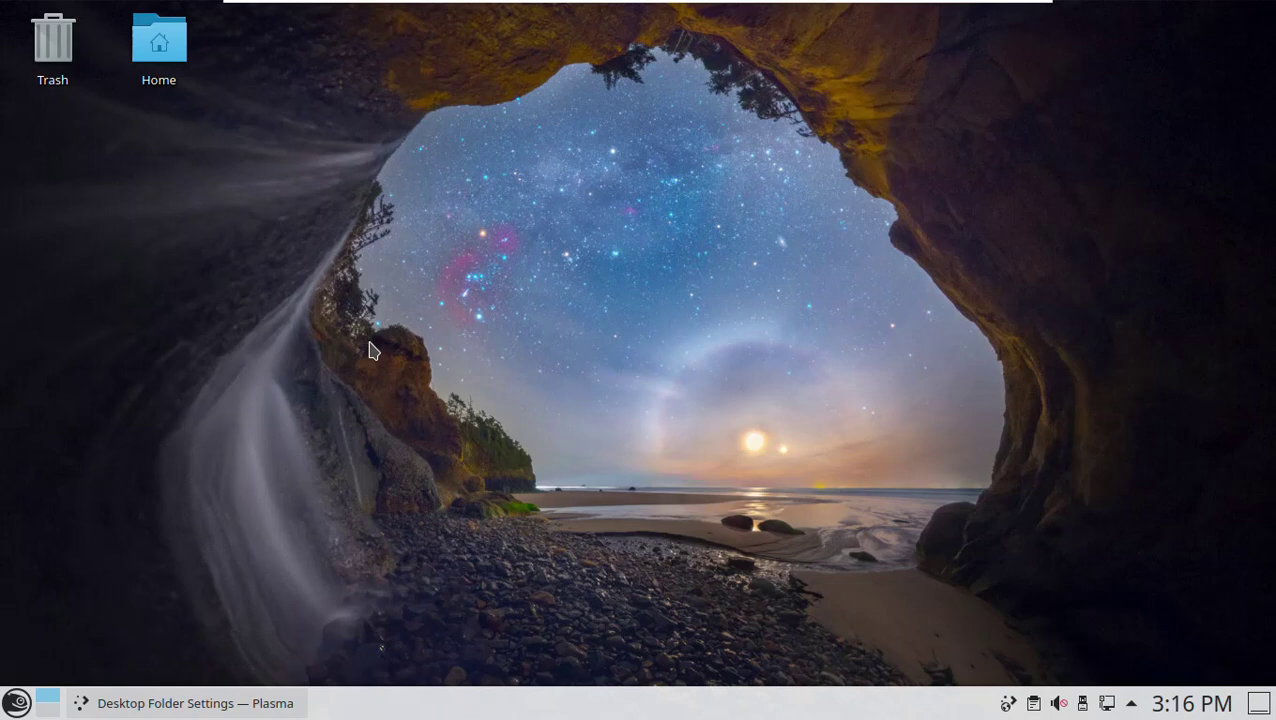
pyautogui.rightClick(523, 148)
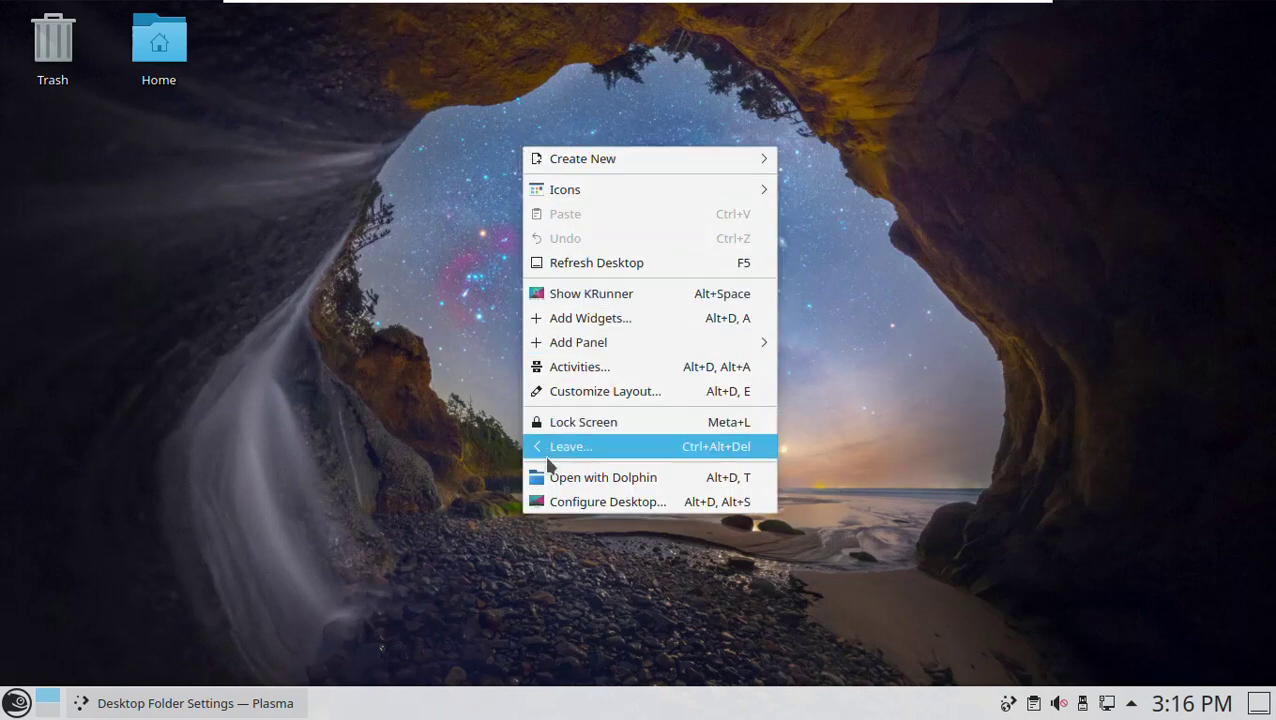
pyautogui.click(580, 506)
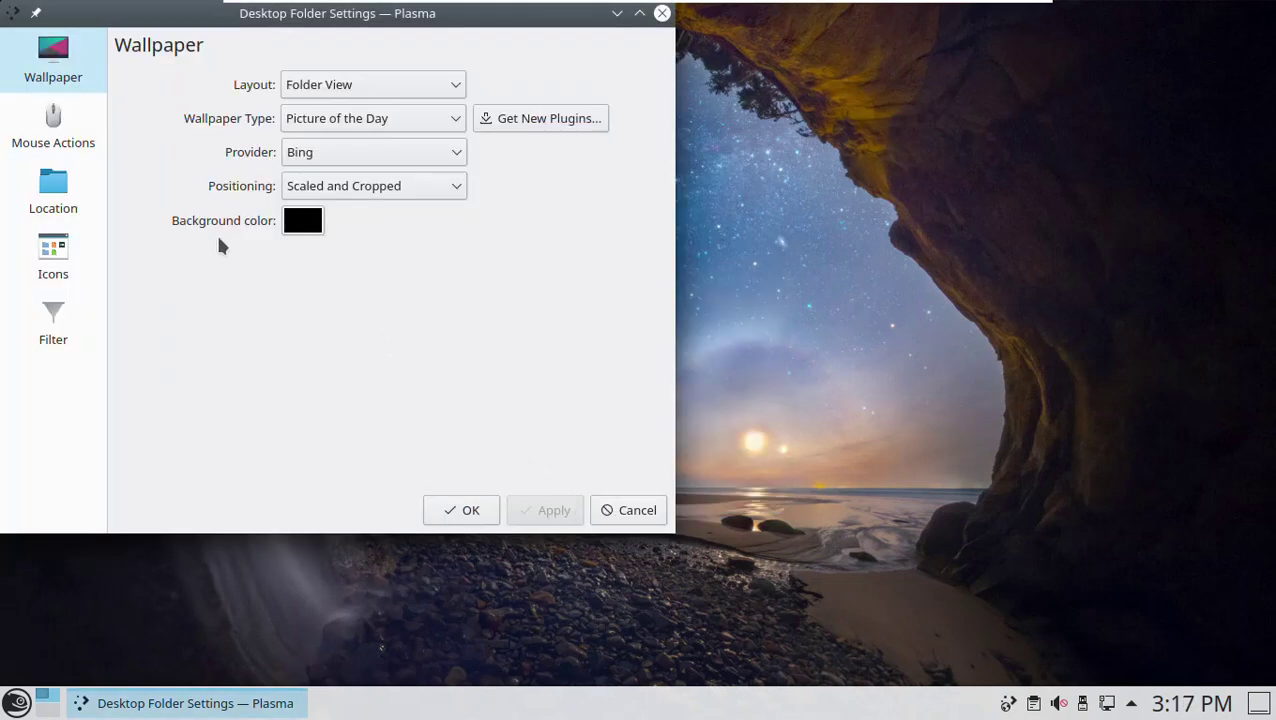
pyautogui.click(638, 509)
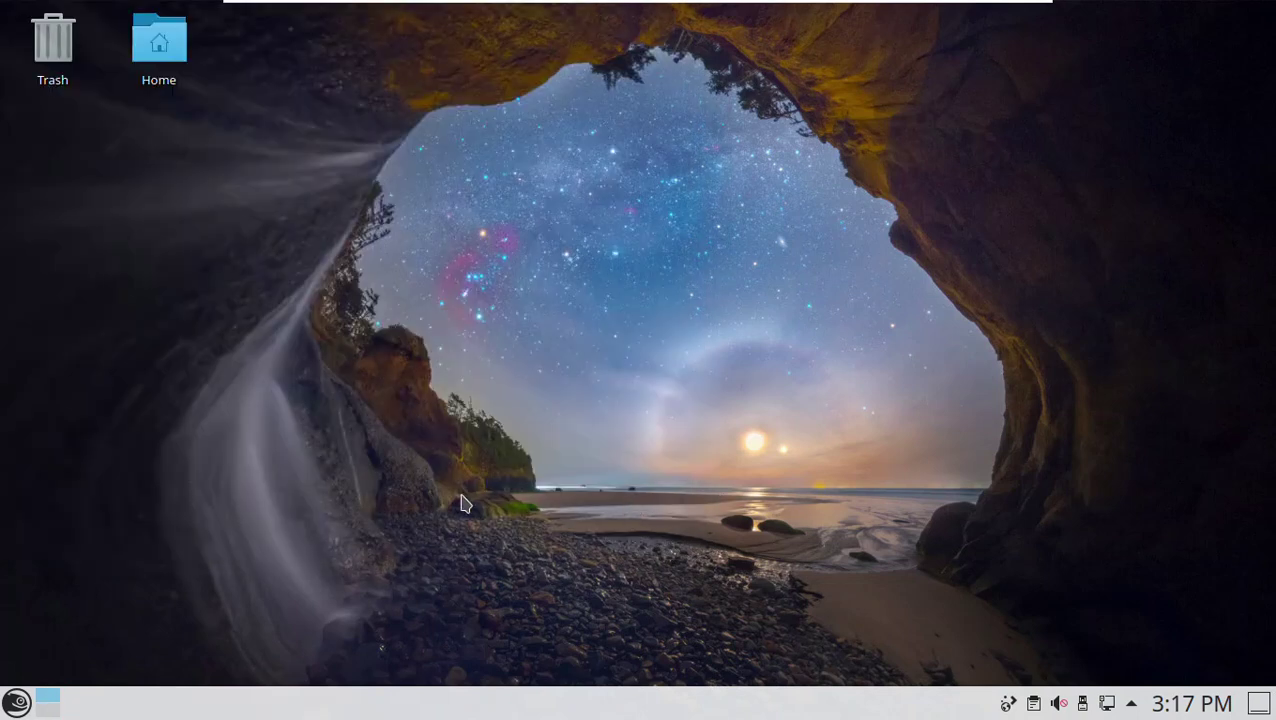
# - Open the Application Launcher from the panel
pyautogui.rightClick(24, 706)
pyautogui.click(24, 707)
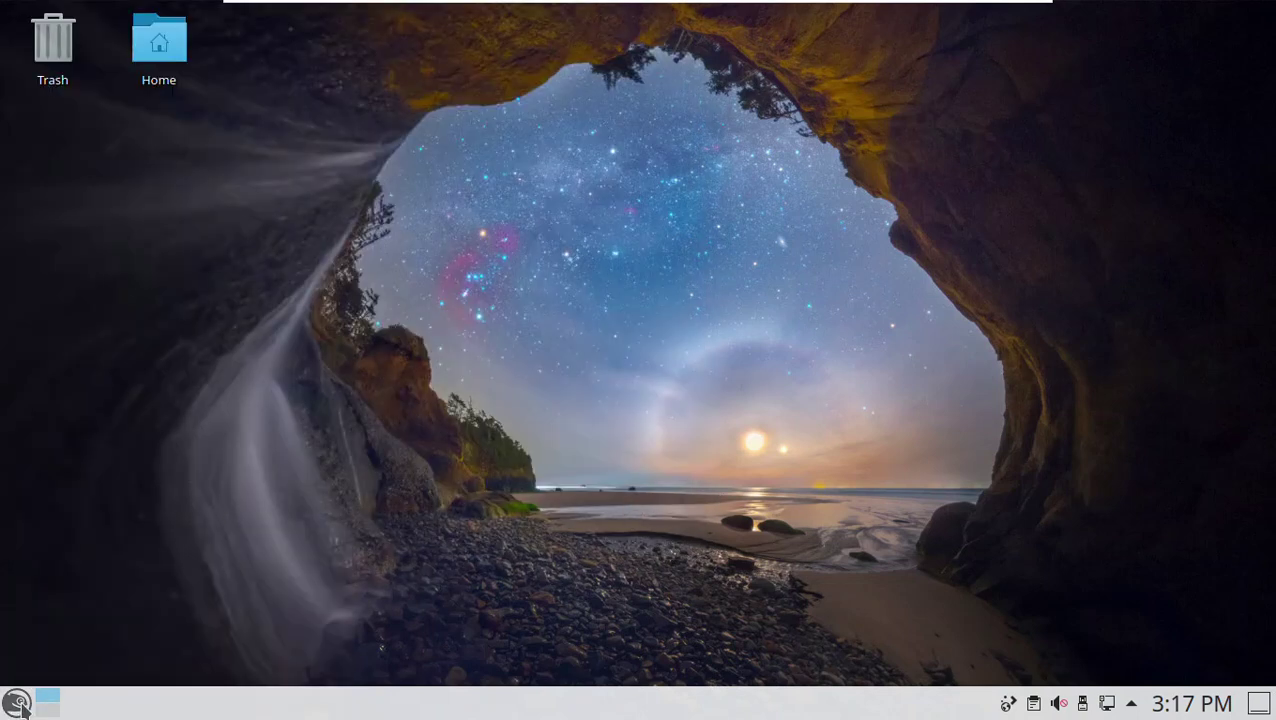
pyautogui.click(18, 707)
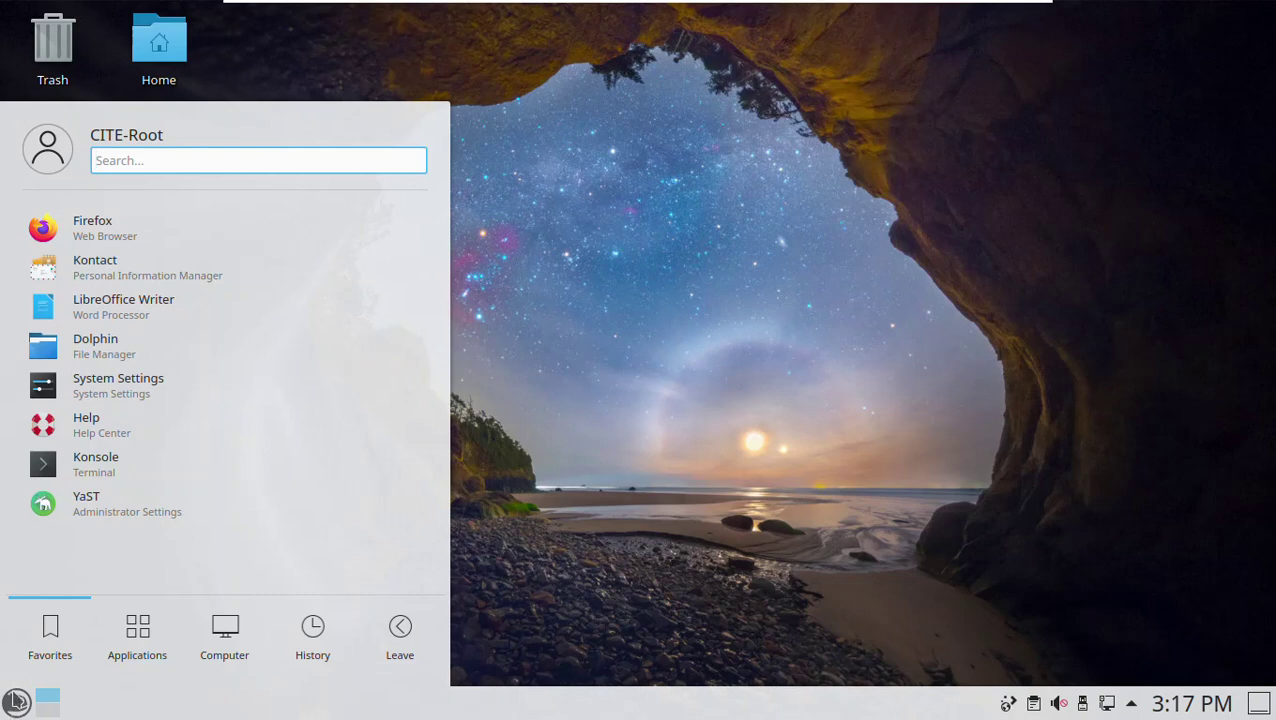
# - Launch System Settings from the launcher's Settings category and open Screen Locking's Appearance tab
pyautogui.click(136, 632)
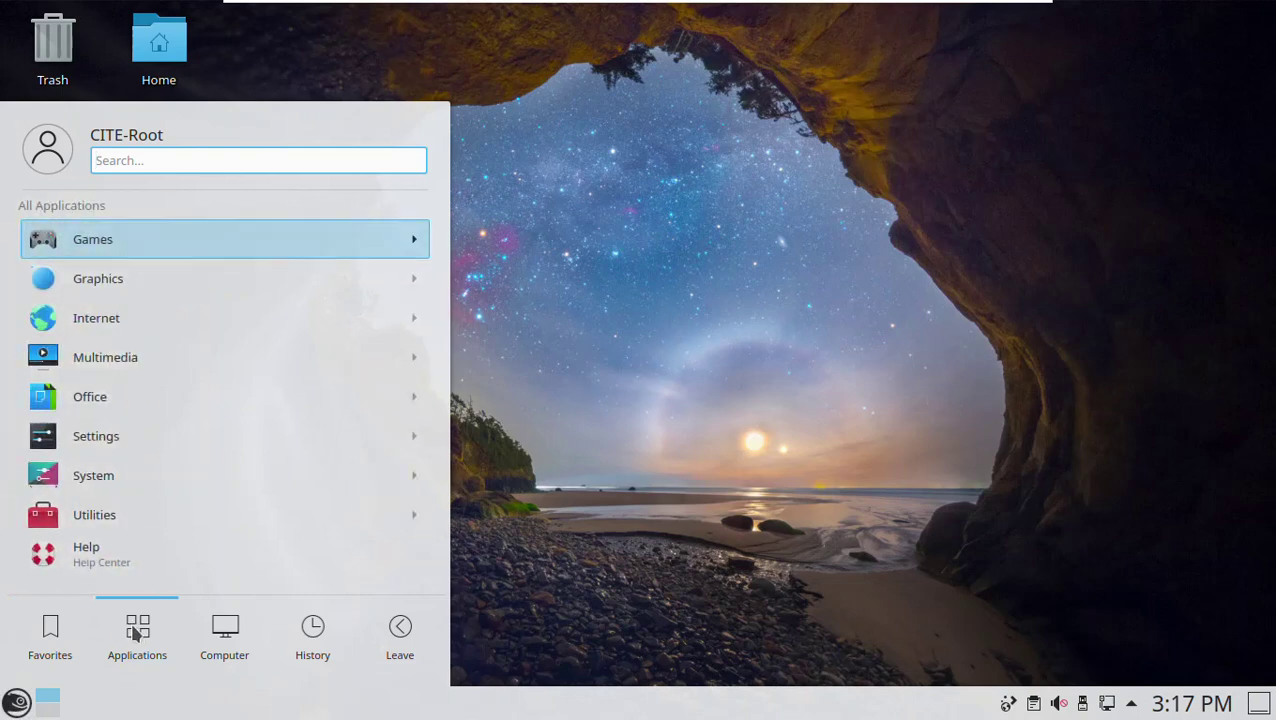
pyautogui.click(102, 439)
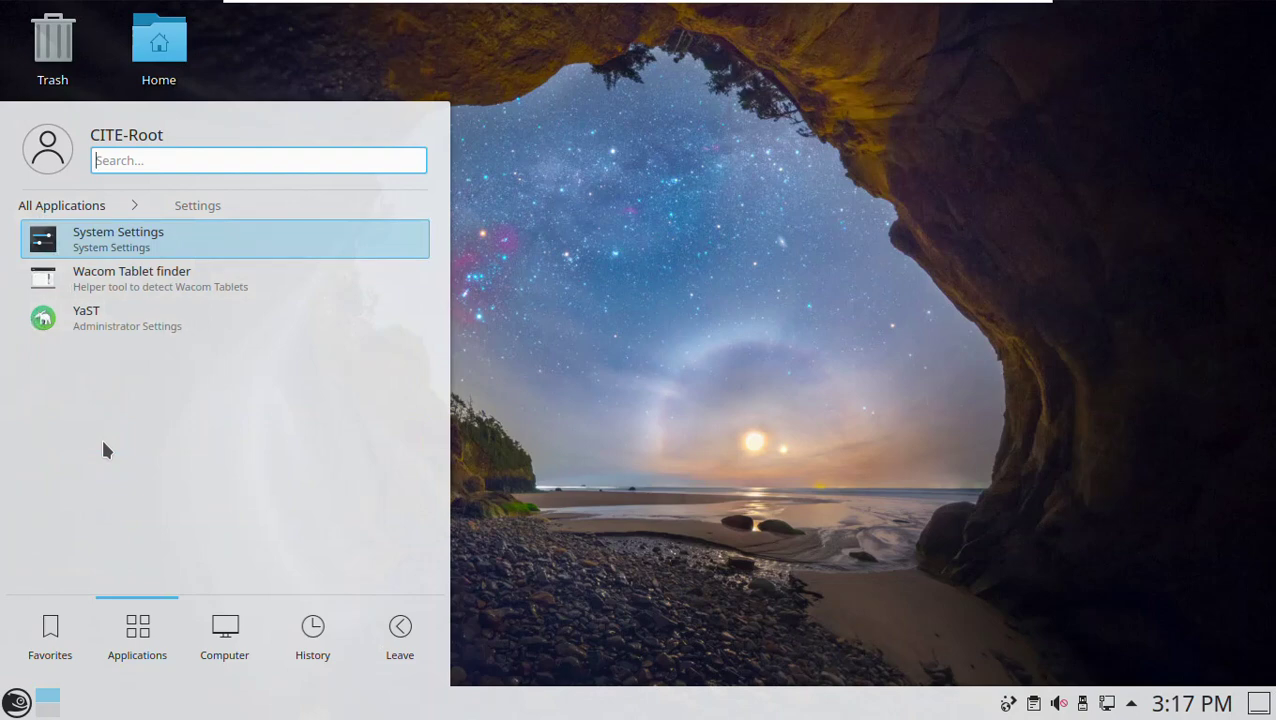
pyautogui.click(120, 244)
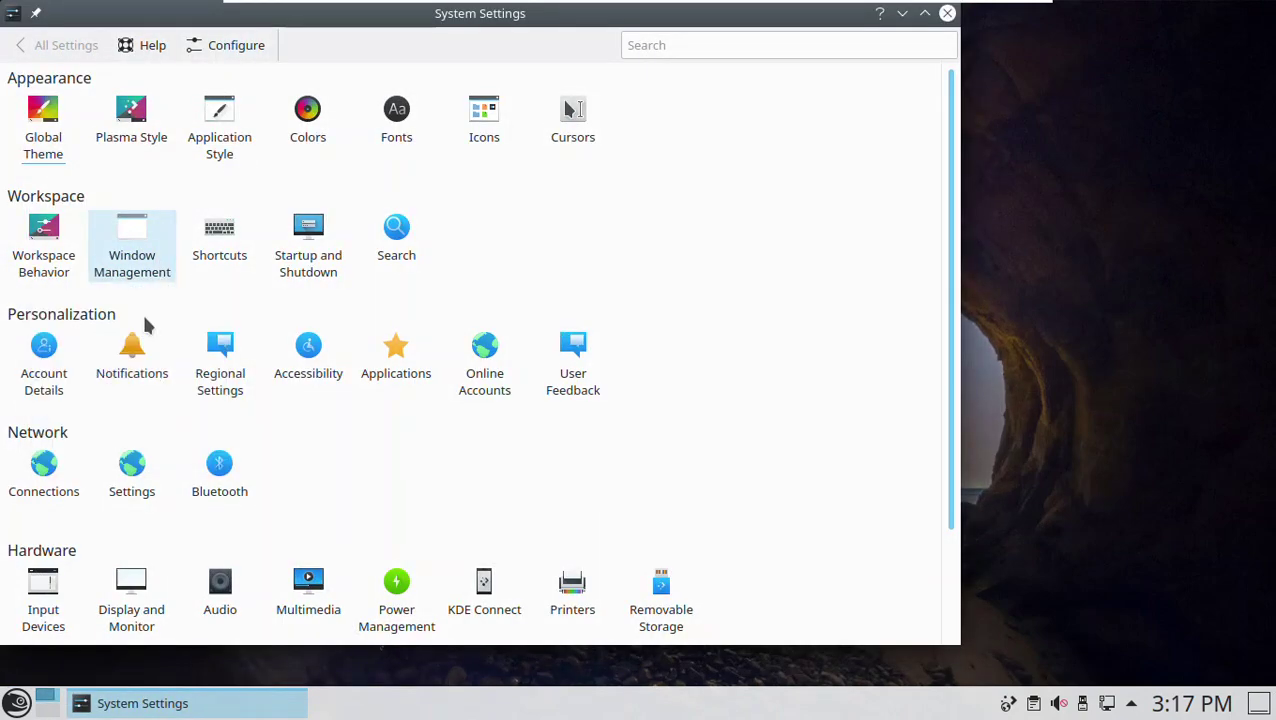
pyautogui.click(51, 256)
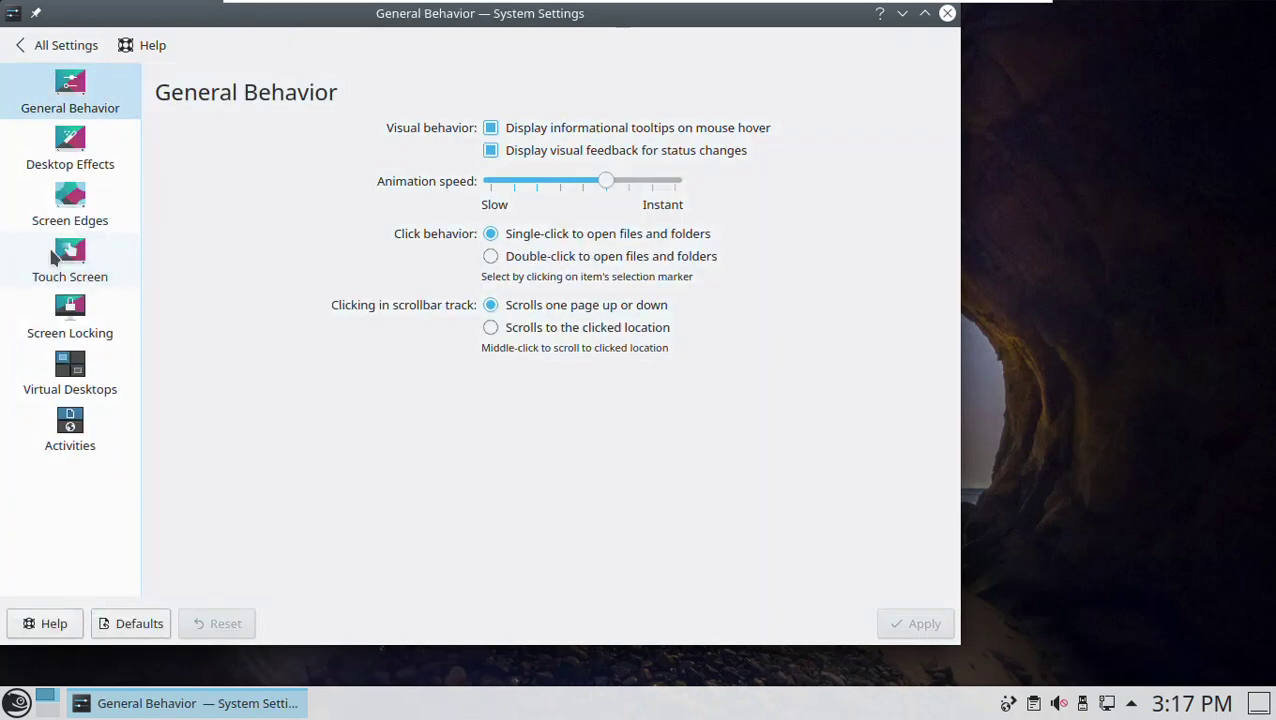
pyautogui.click(71, 336)
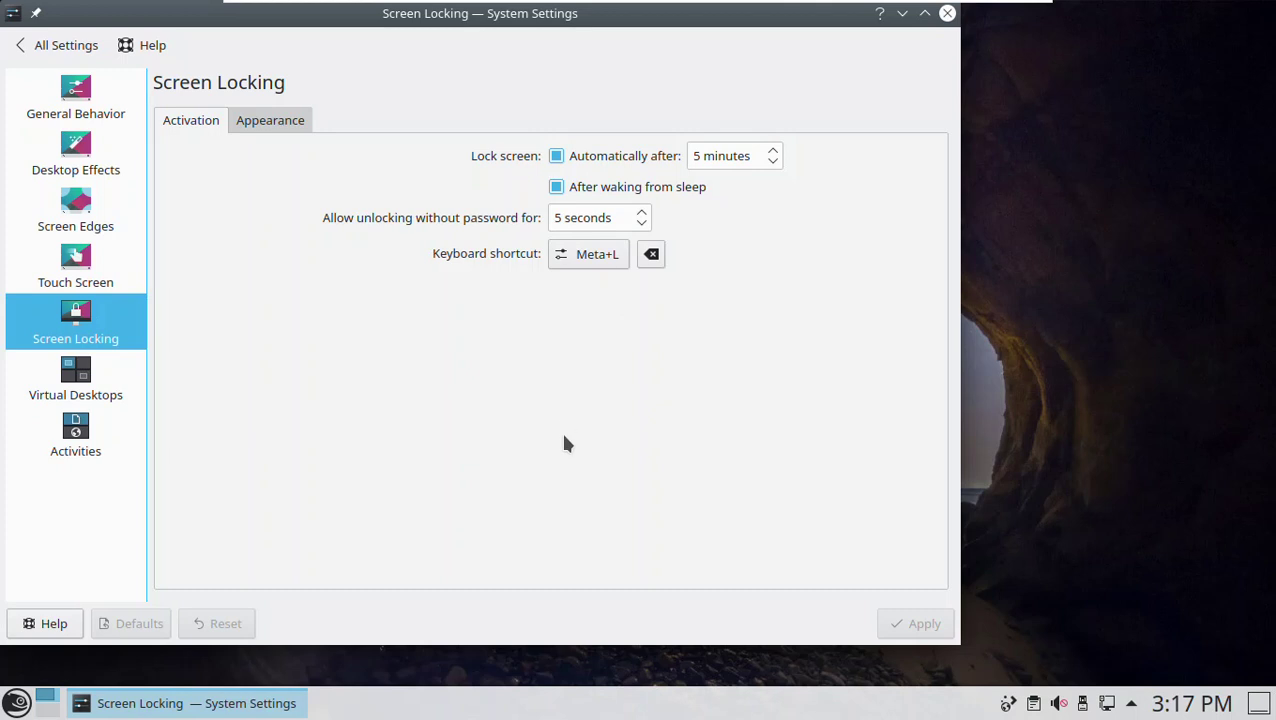
pyautogui.click(270, 122)
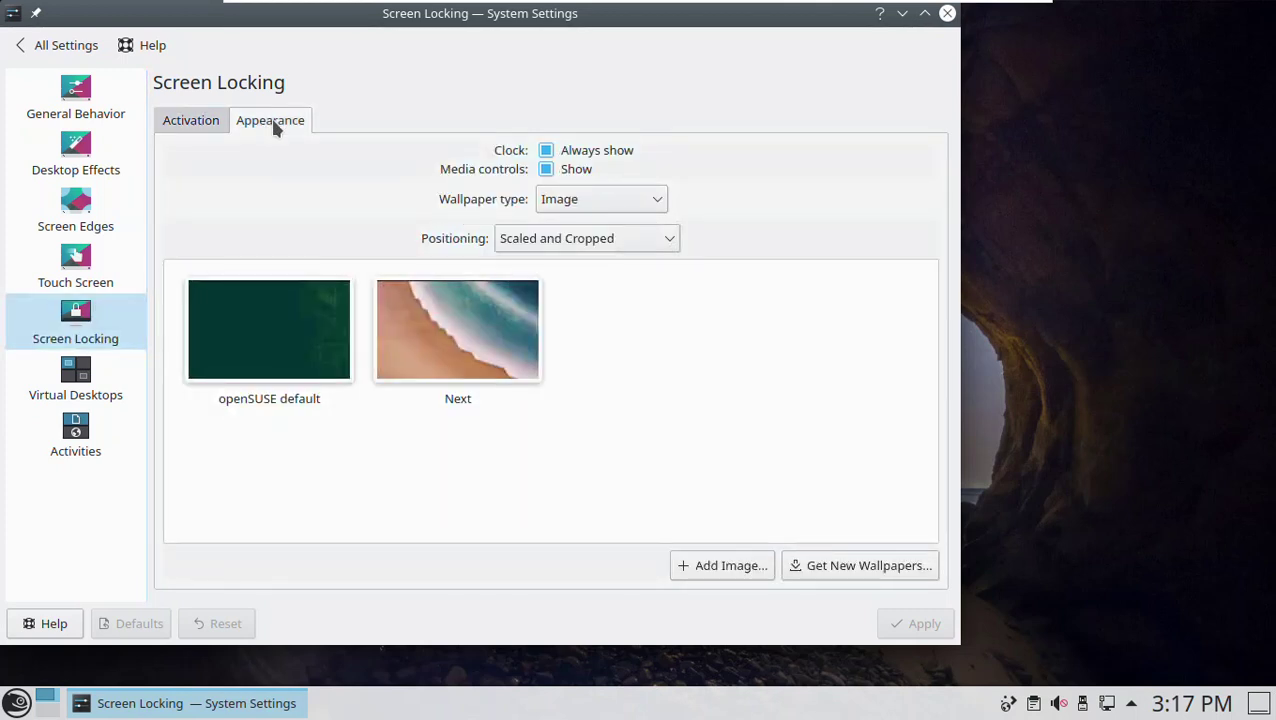
# - Set the lock screen wallpaper to Picture of the Day from Astronomy (NASA), then apply
pyautogui.click(666, 242)
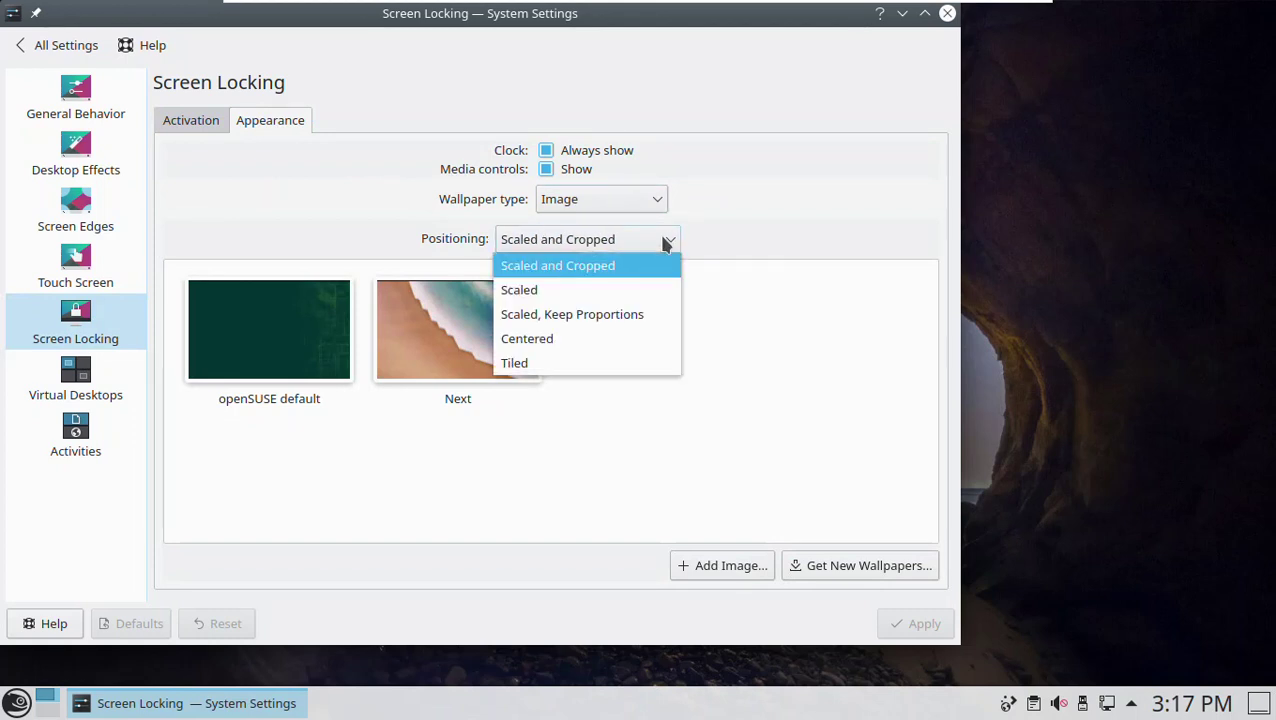
pyautogui.click(648, 200)
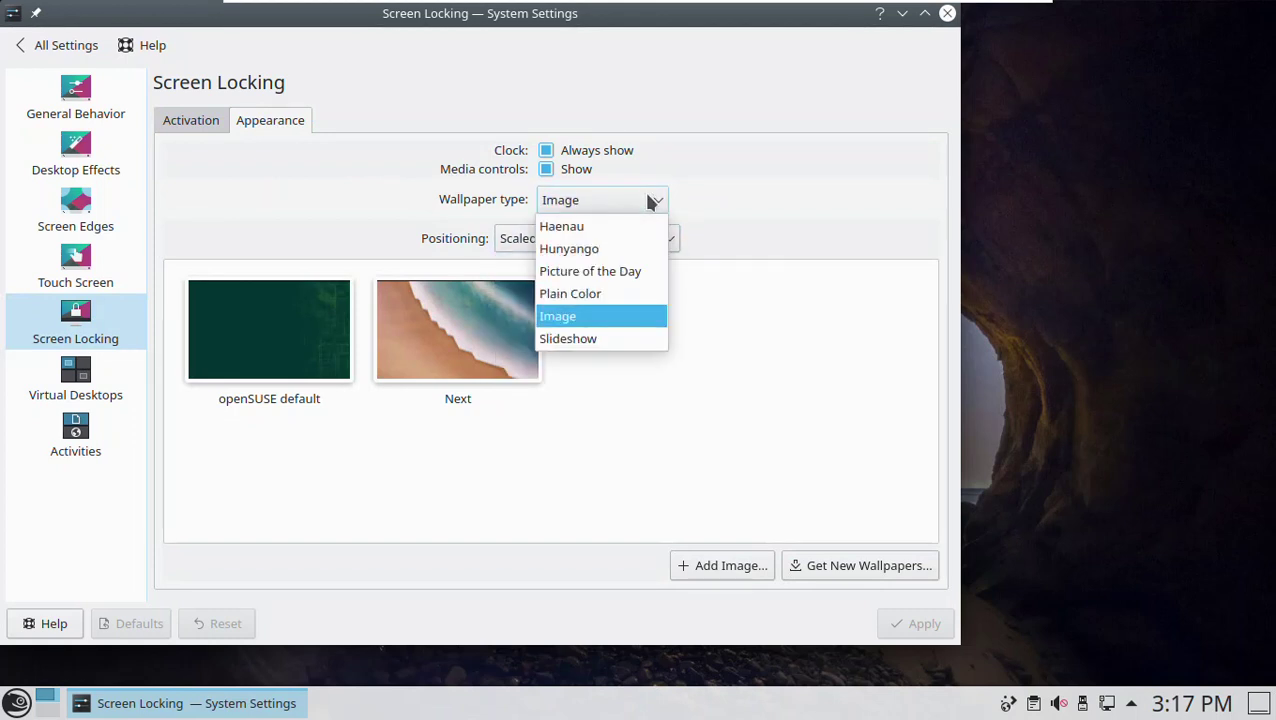
pyautogui.click(636, 272)
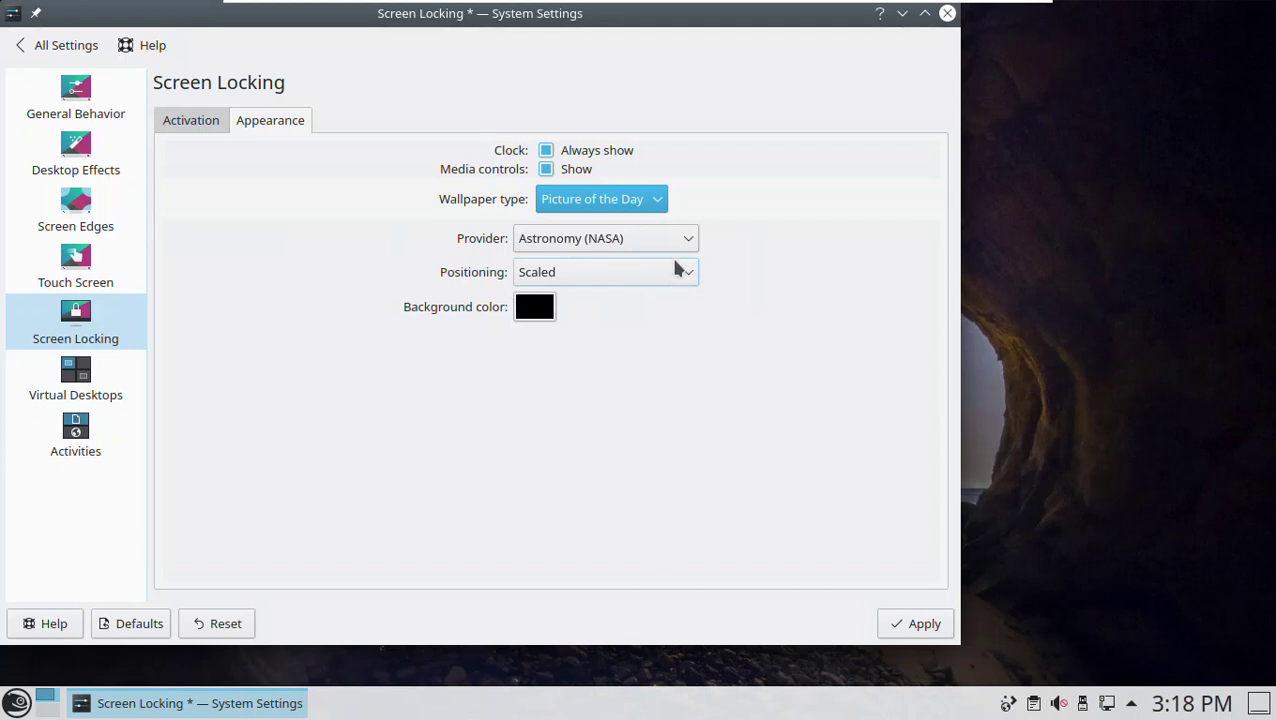
pyautogui.click(669, 236)
pyautogui.click(673, 242)
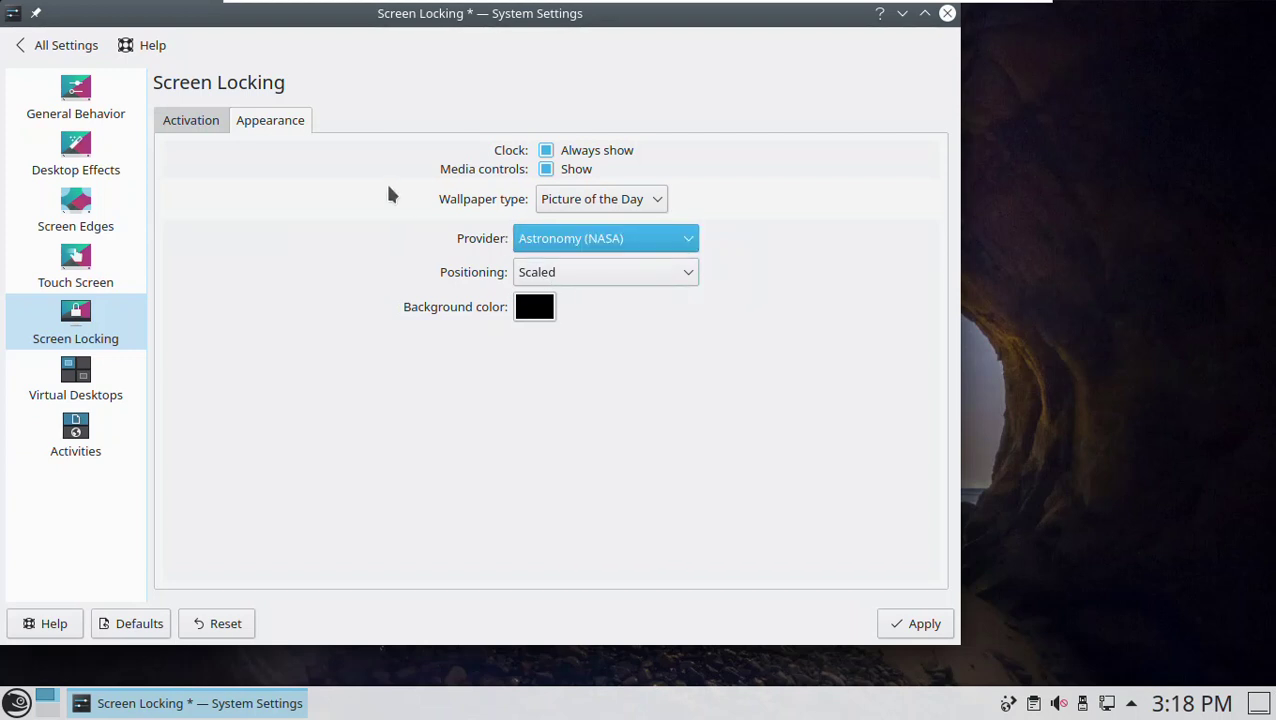
pyautogui.click(918, 625)
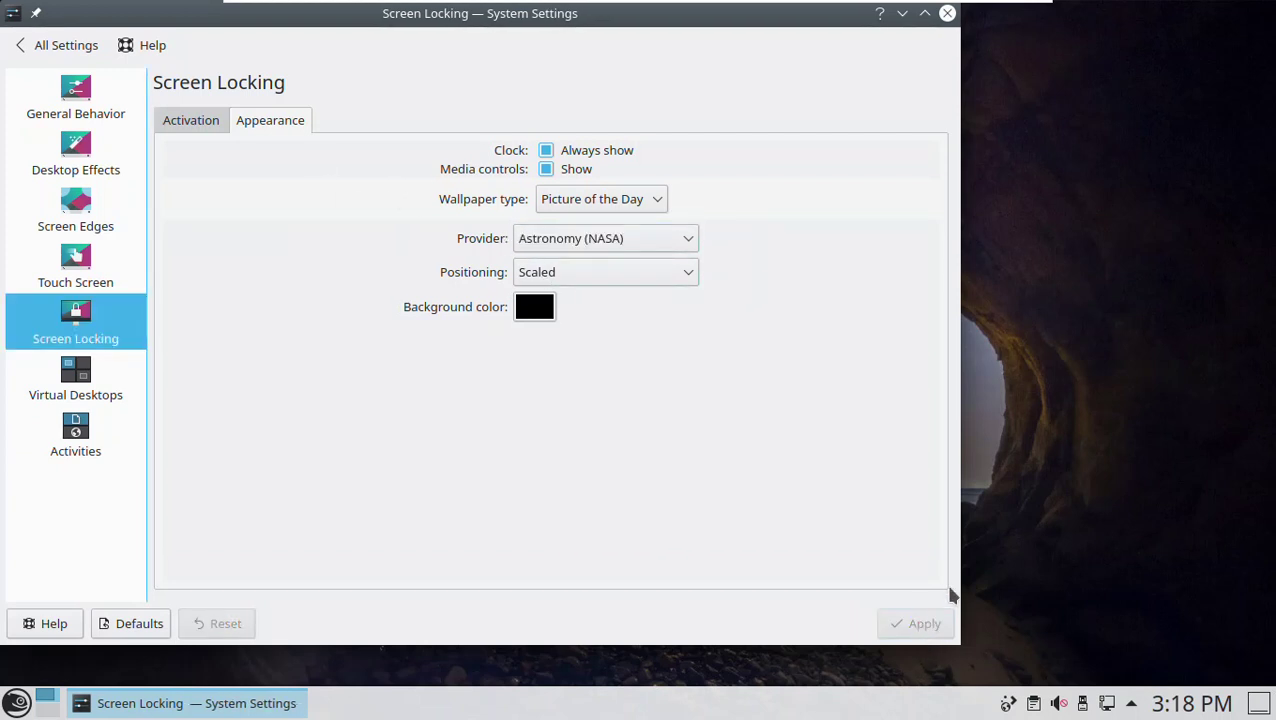
# - Return to the Activation tab and bring the SMART Notebook slide back to the front
pyautogui.click(1060, 503)
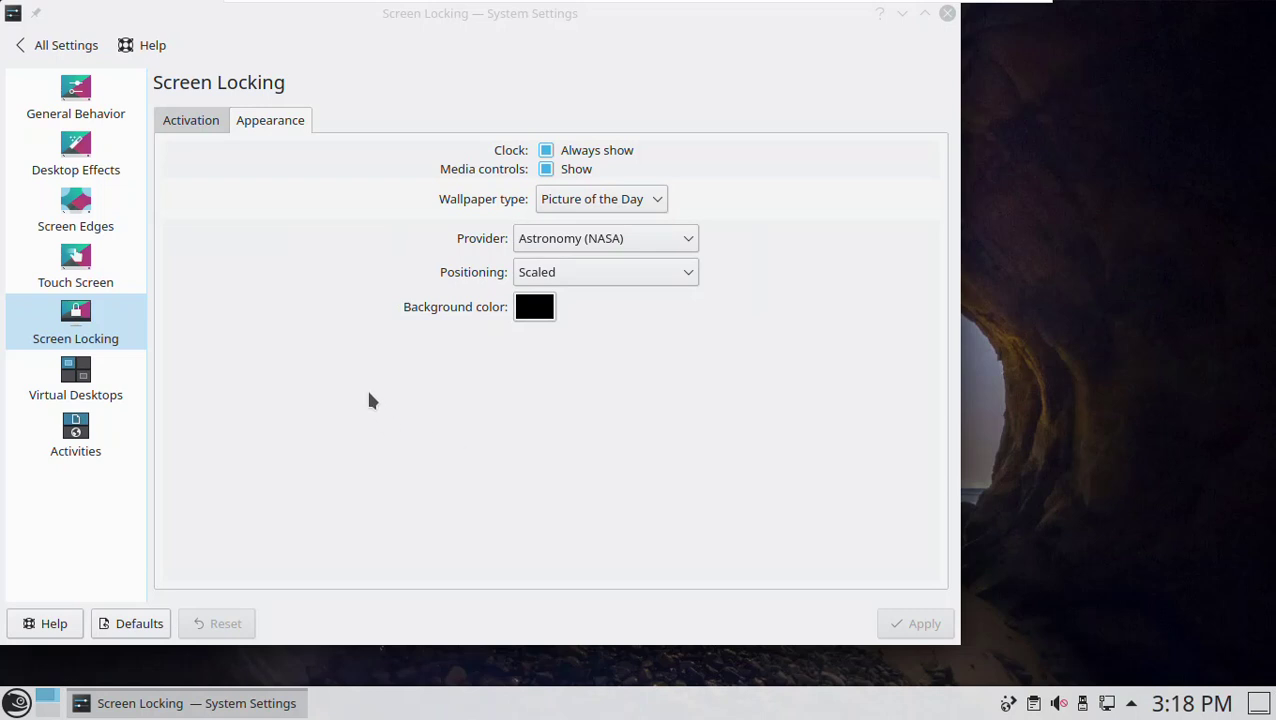
pyautogui.click(174, 122)
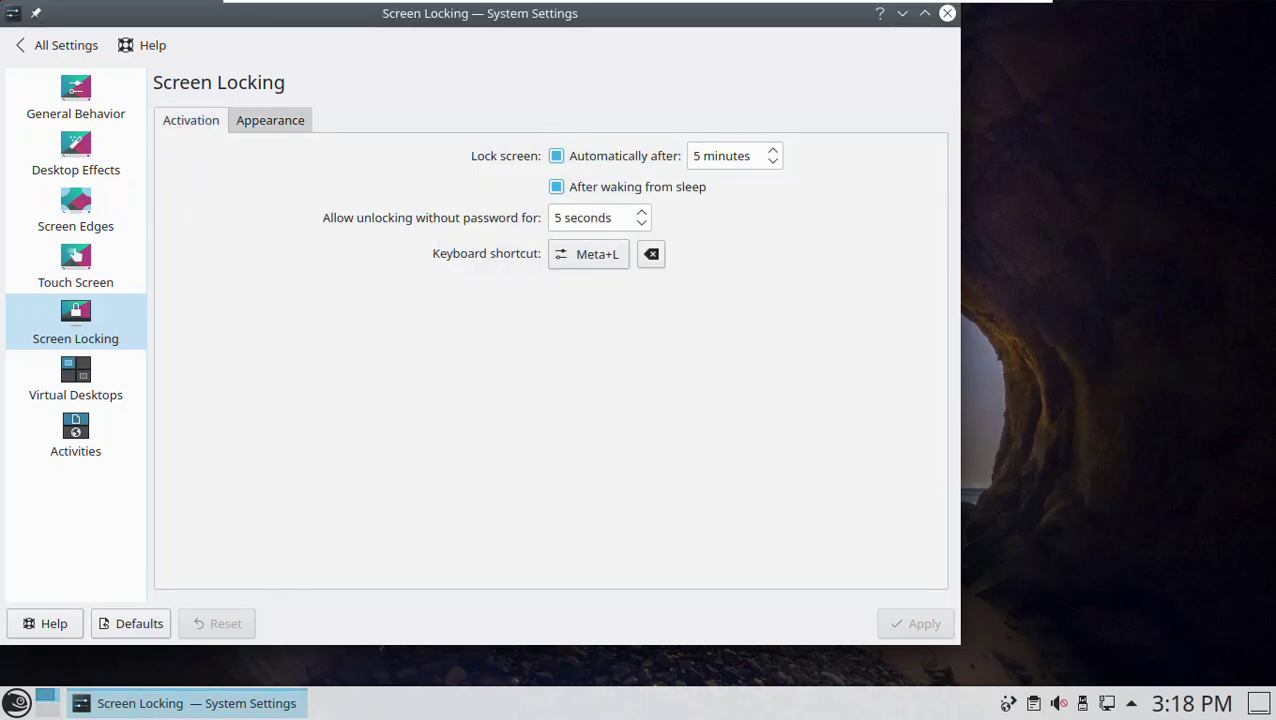
pyautogui.hotkey('alt', 'Tab')
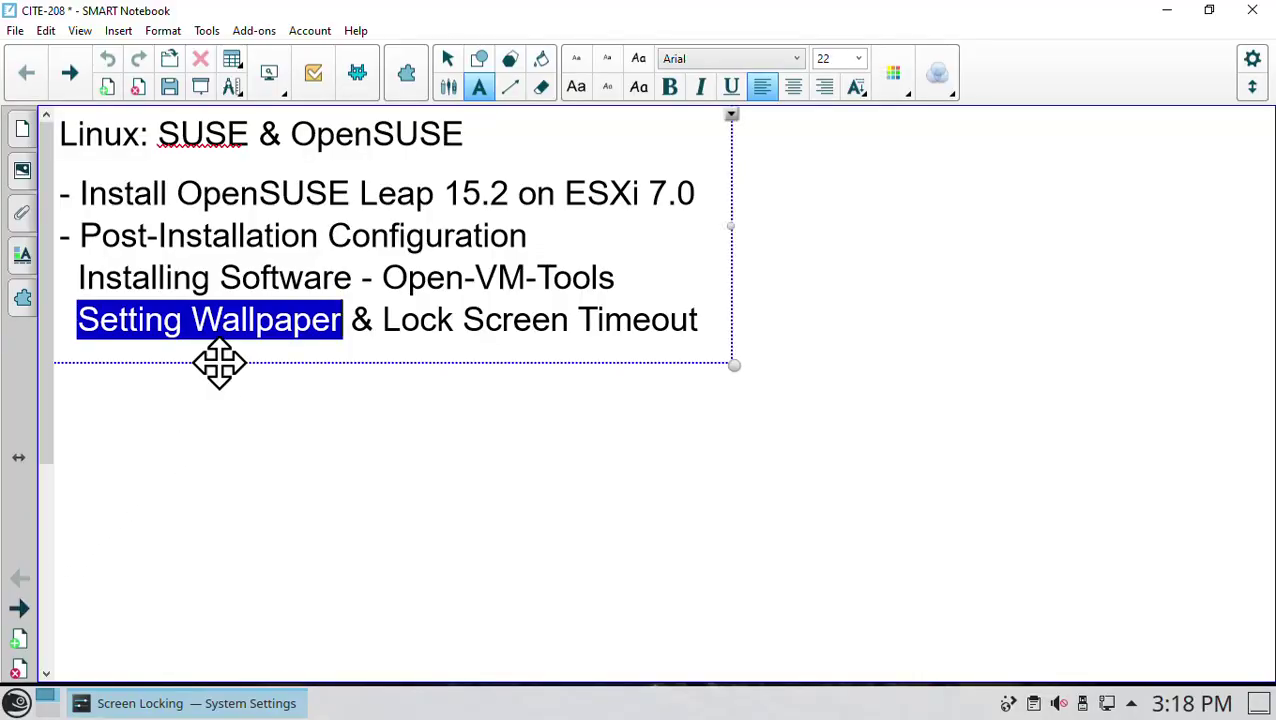
# - Highlight the wallpaper and lock screen line, then words on the Installing Software line
pyautogui.click(241, 318)
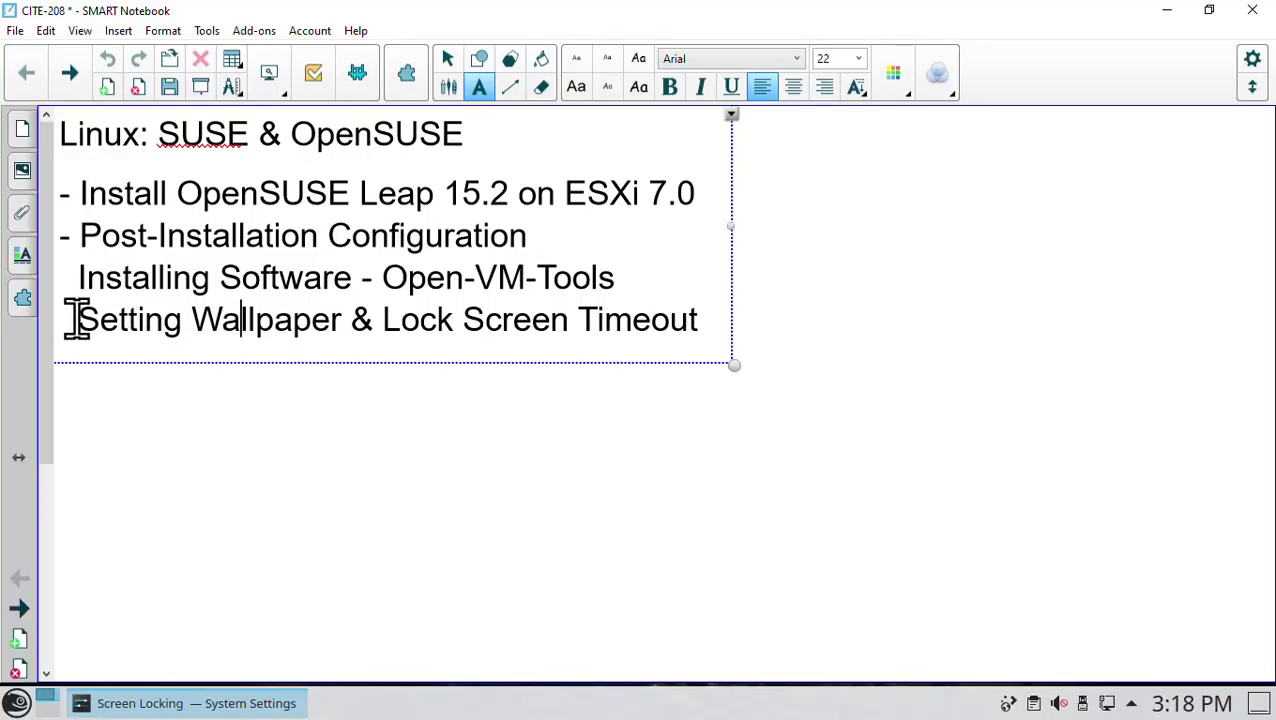
pyautogui.moveTo(77, 319); pyautogui.dragTo(696, 320)
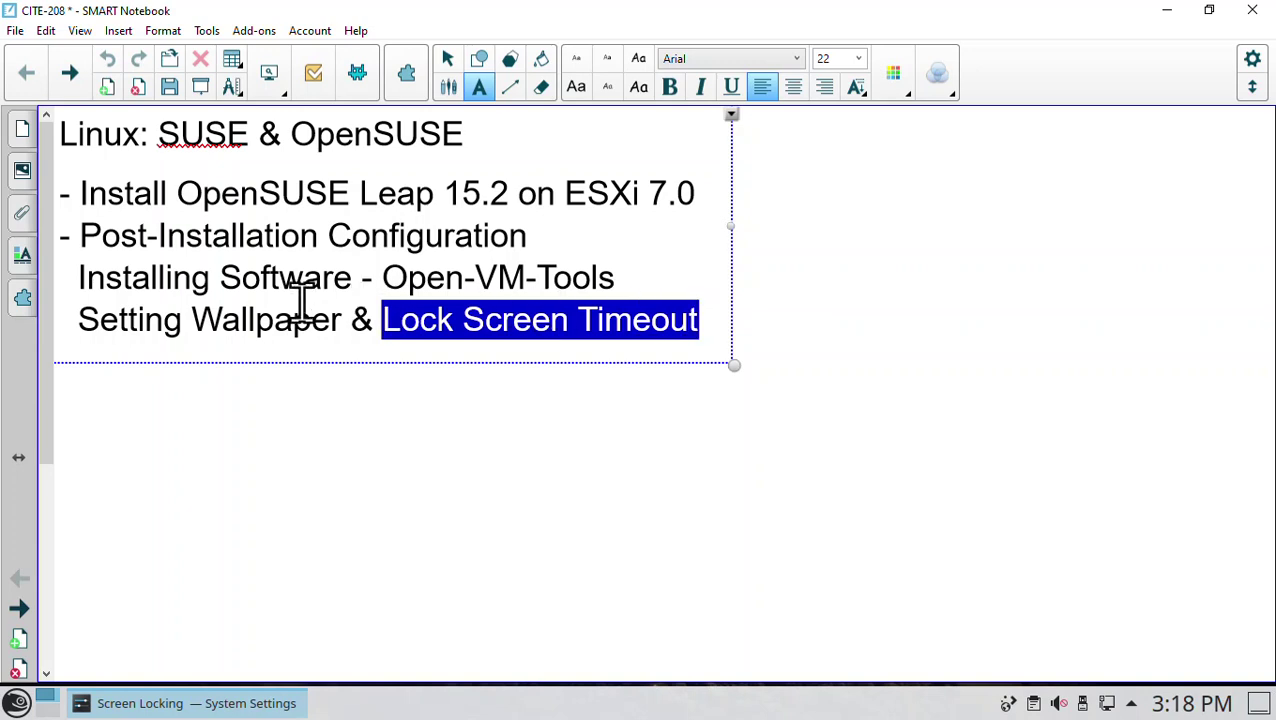
pyautogui.click(83, 278)
pyautogui.moveTo(83, 278); pyautogui.dragTo(614, 280)
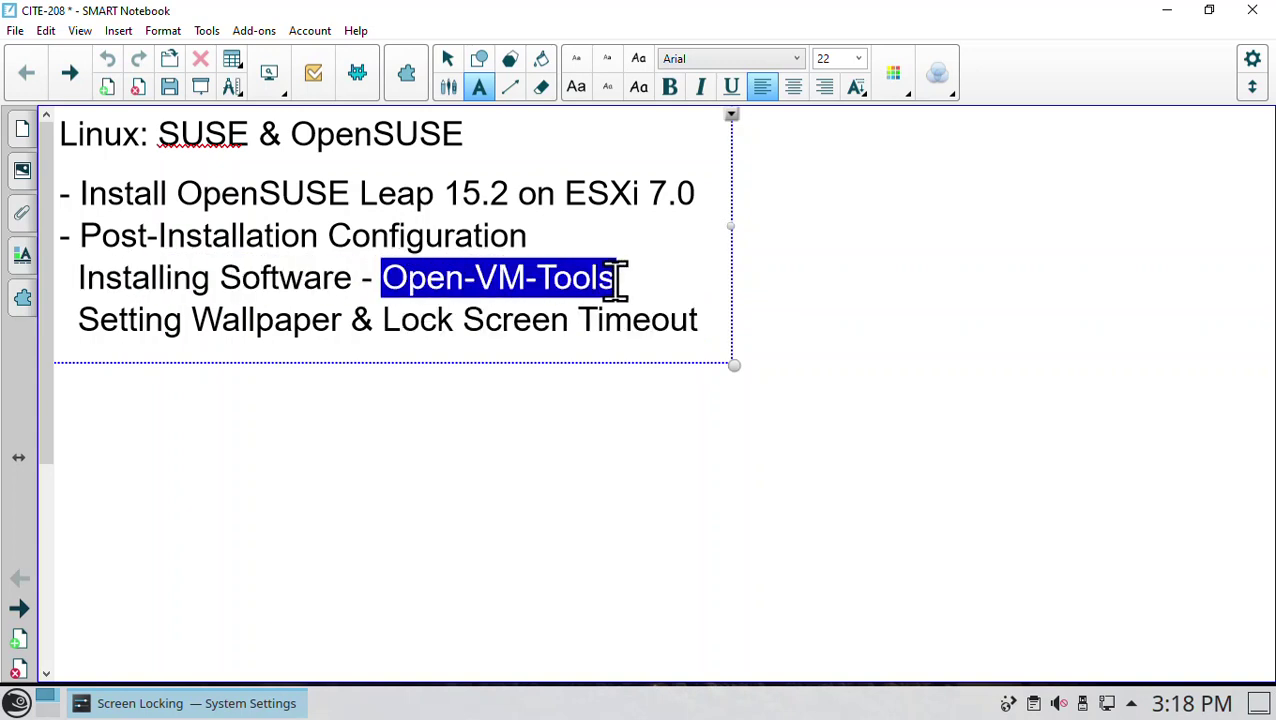
# - Insert an opening parenthesis right before Open-VM-Tools
pyautogui.click(630, 278)
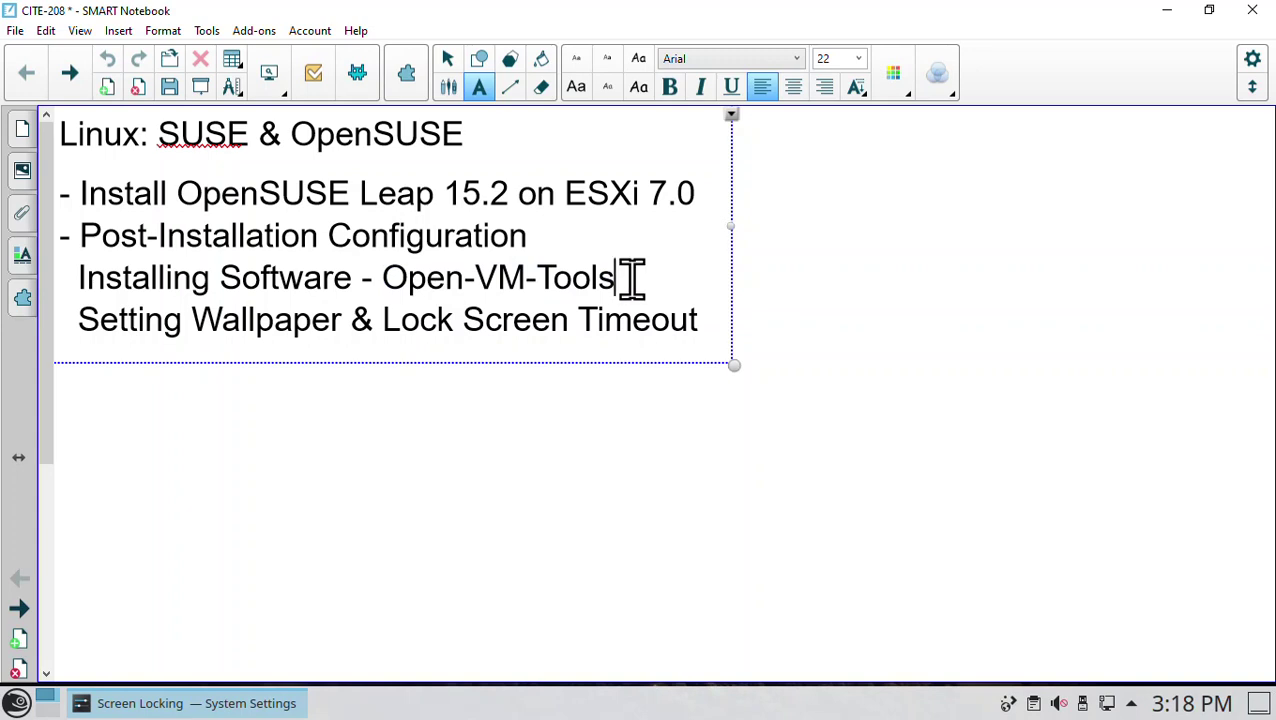
pyautogui.press('Left')
pyautogui.press('Left')
pyautogui.press('Left')
pyautogui.press('Left')
pyautogui.press('Left')
pyautogui.press('Left')
pyautogui.press('Left')
pyautogui.press('Left')
pyautogui.press('Left')
pyautogui.press('Left')
pyautogui.press('Left')
pyautogui.press('Left')
pyautogui.press('Left')
pyautogui.press('Left')
pyautogui.press('Right')
pyautogui.write('(')
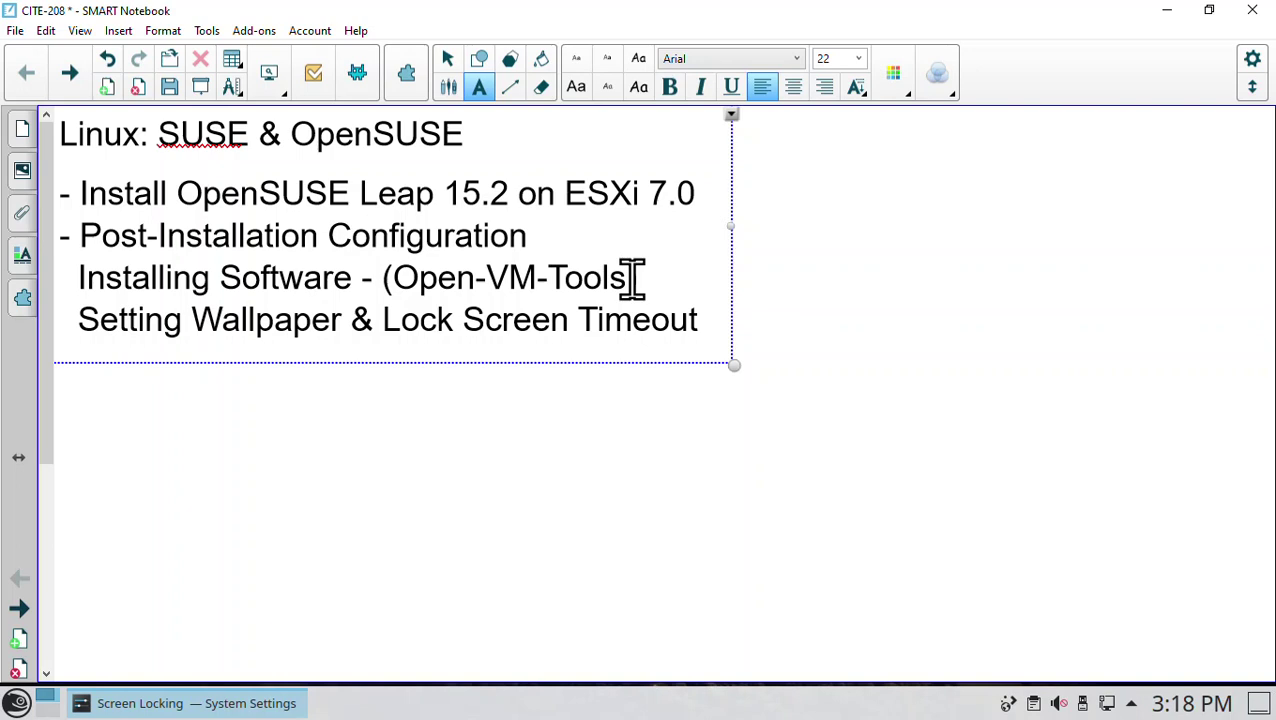
# - Append ' YaST software.opensuse.org' to the end of the Installing Software line
pyautogui.click(684, 280)
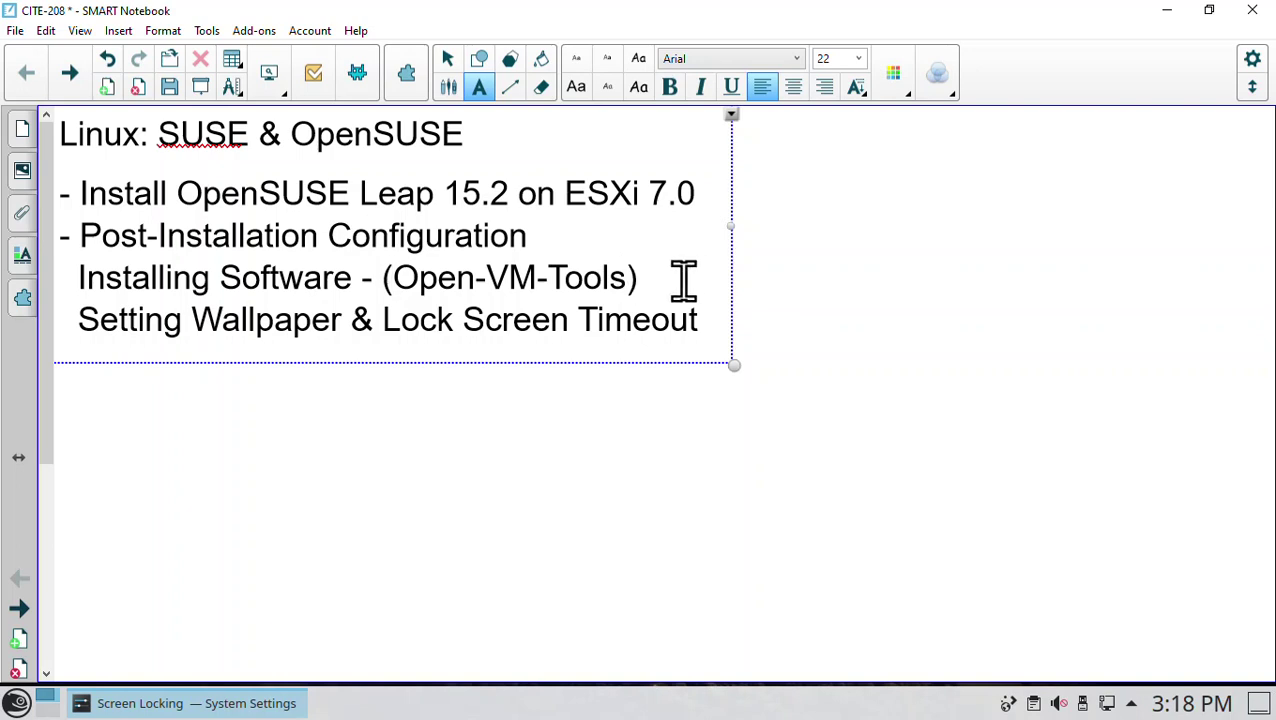
pyautogui.write('YaST ')
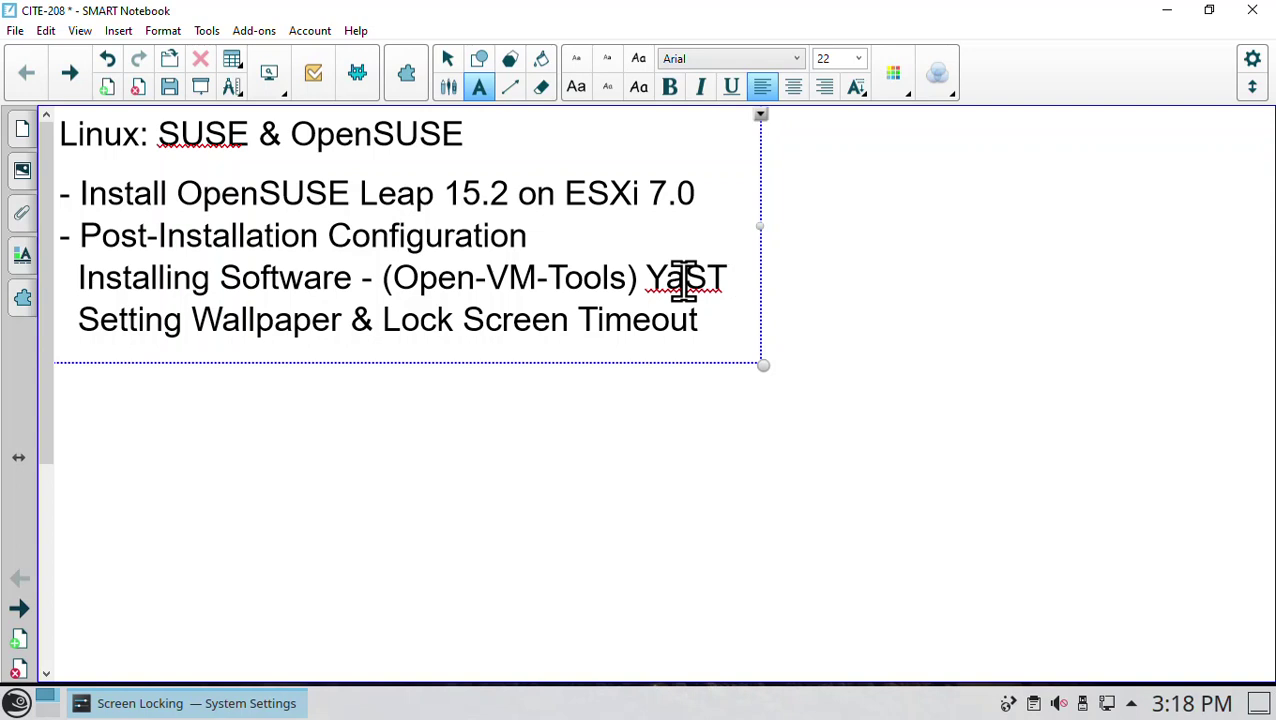
pyautogui.write('for')
pyautogui.press('BackSpace')
pyautogui.press('BackSpace')
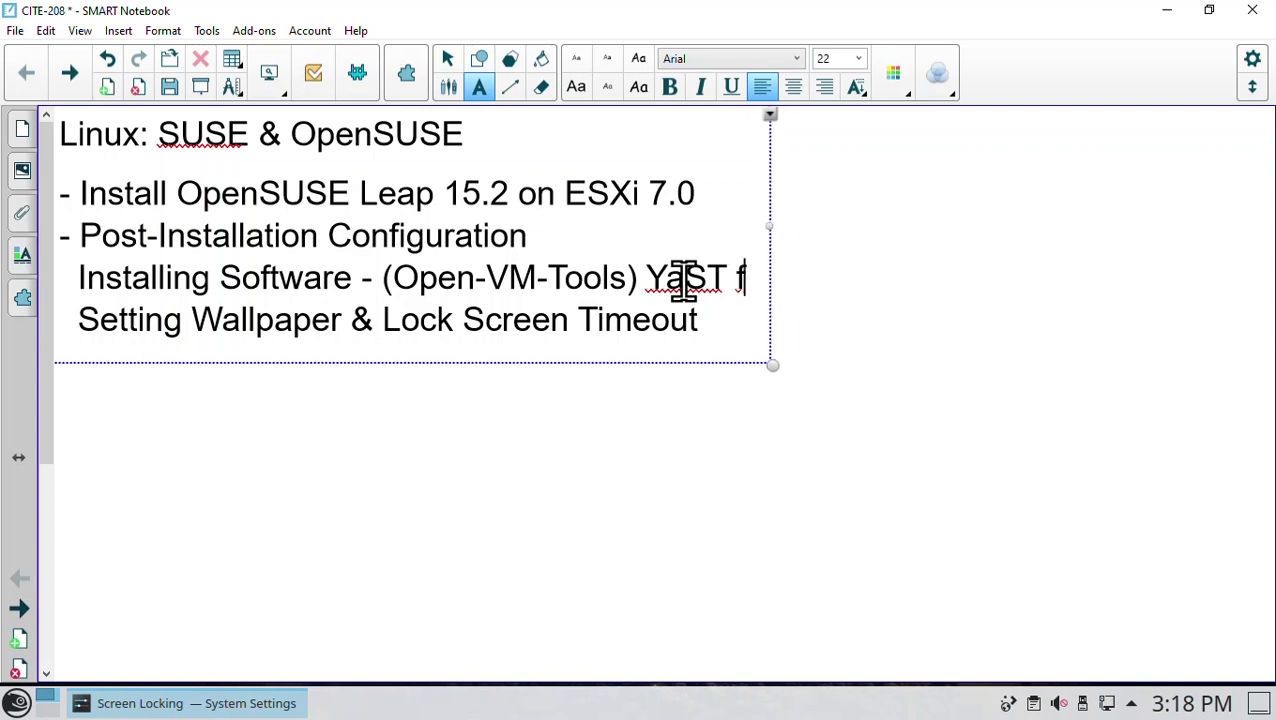
pyautogui.press('BackSpace')
pyautogui.write('software.')
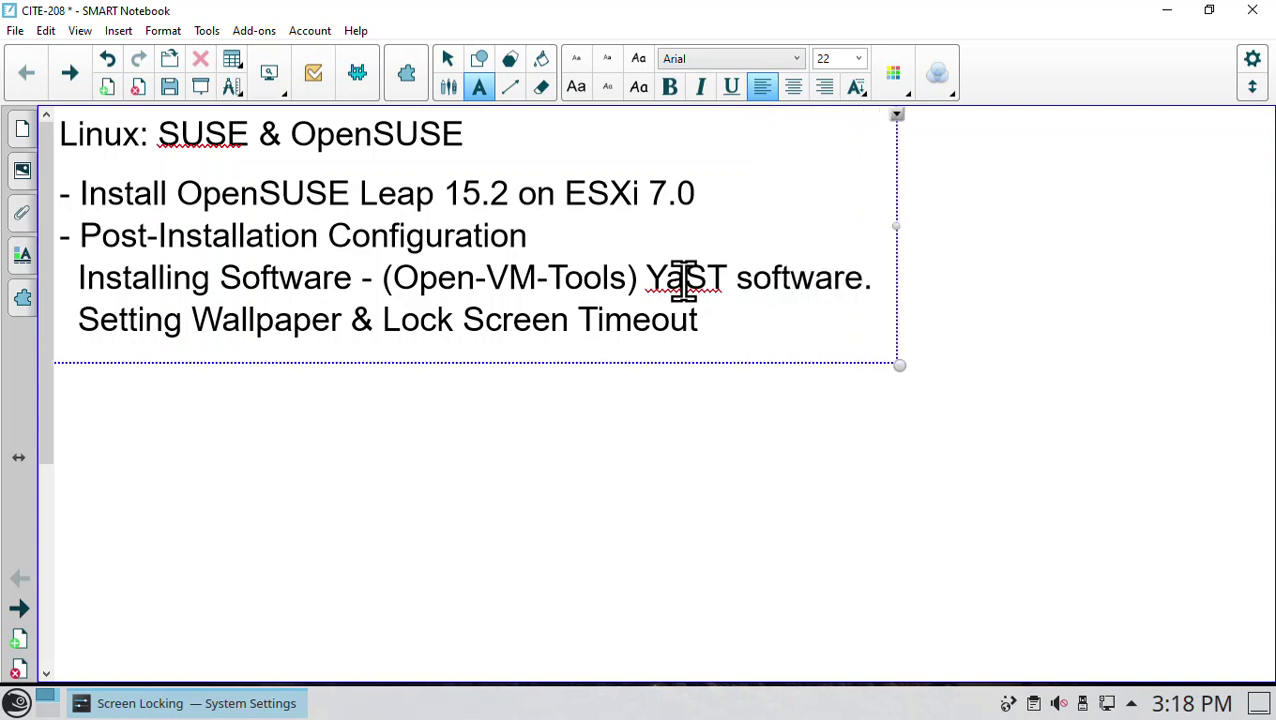
pyautogui.write('opensuse')
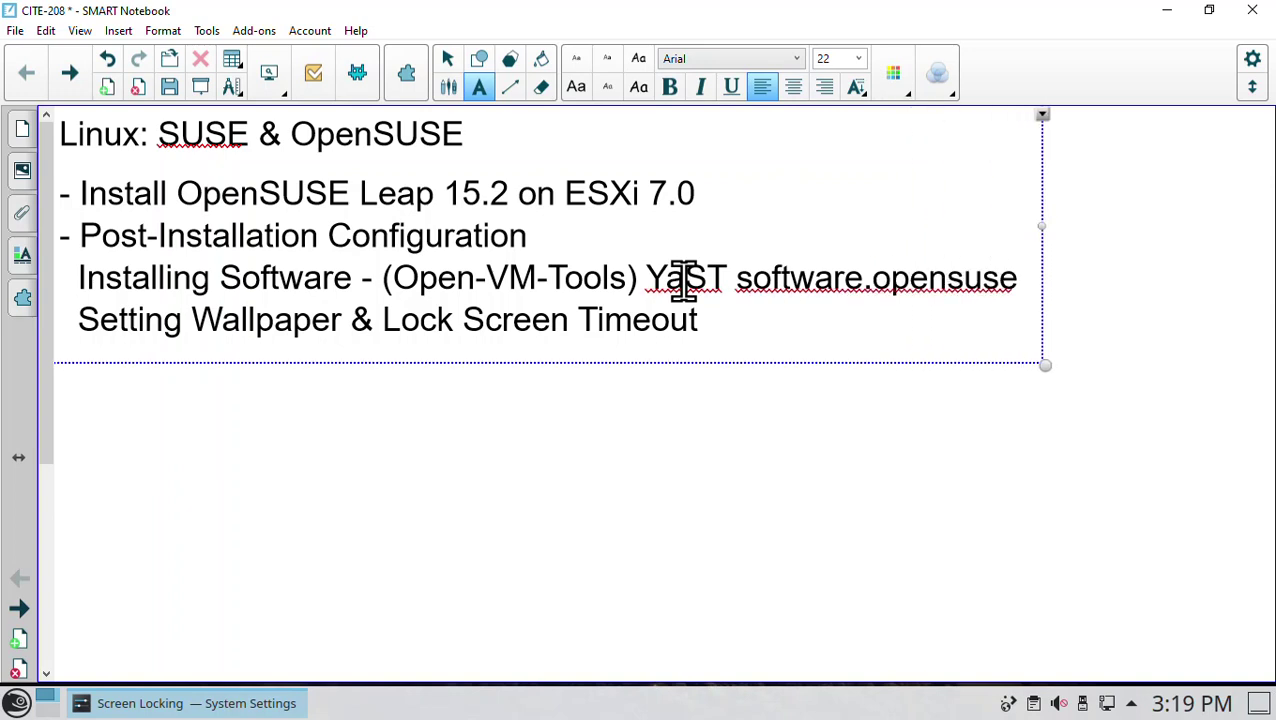
pyautogui.write('.')
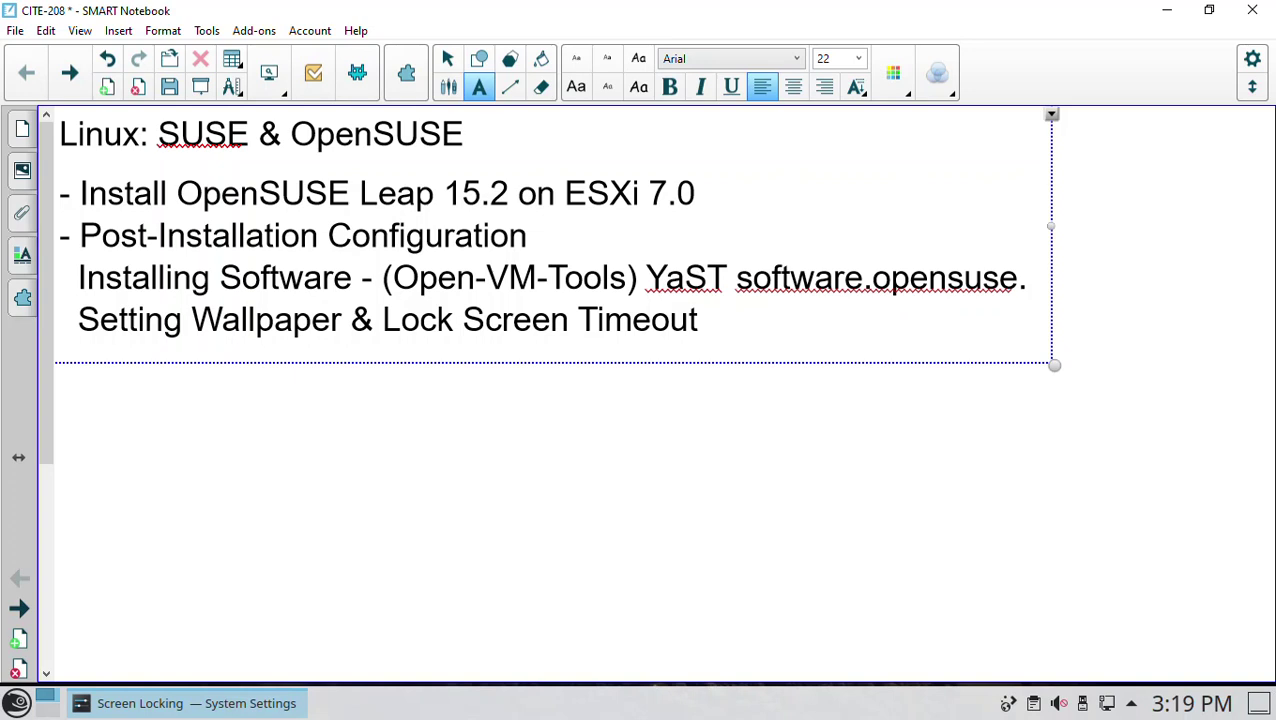
pyautogui.click(1028, 287)
pyautogui.write('org')
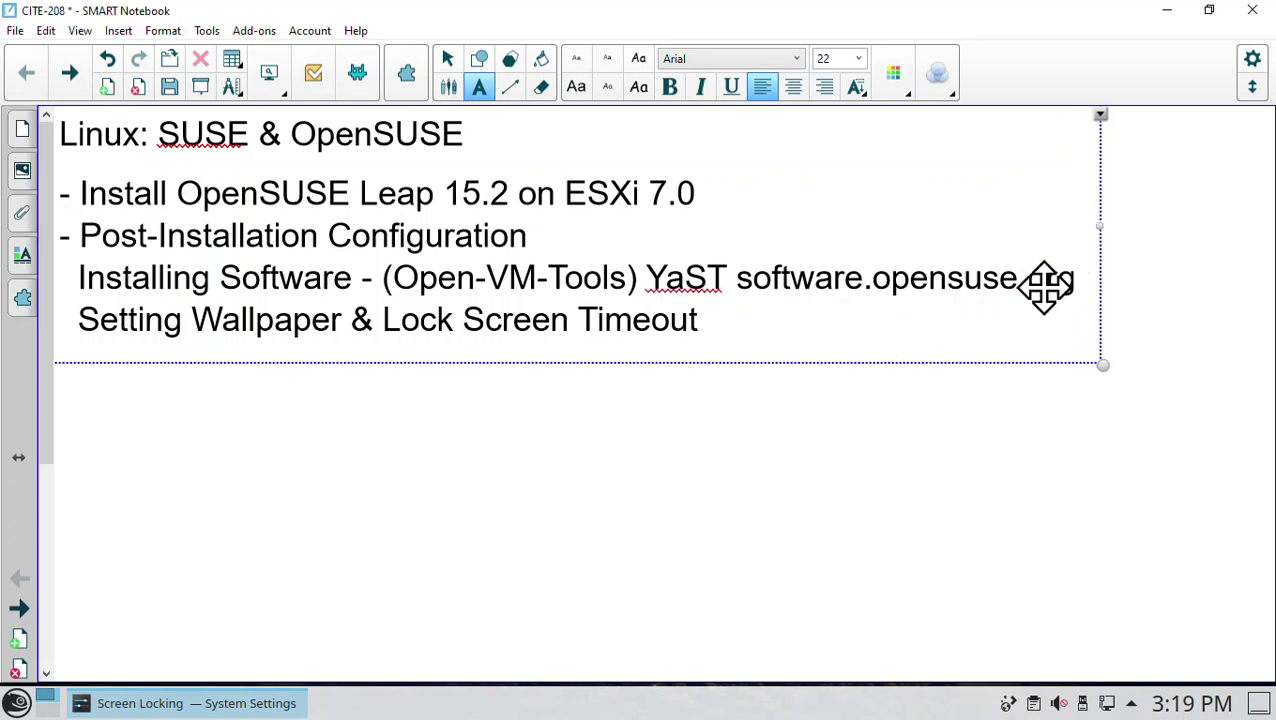